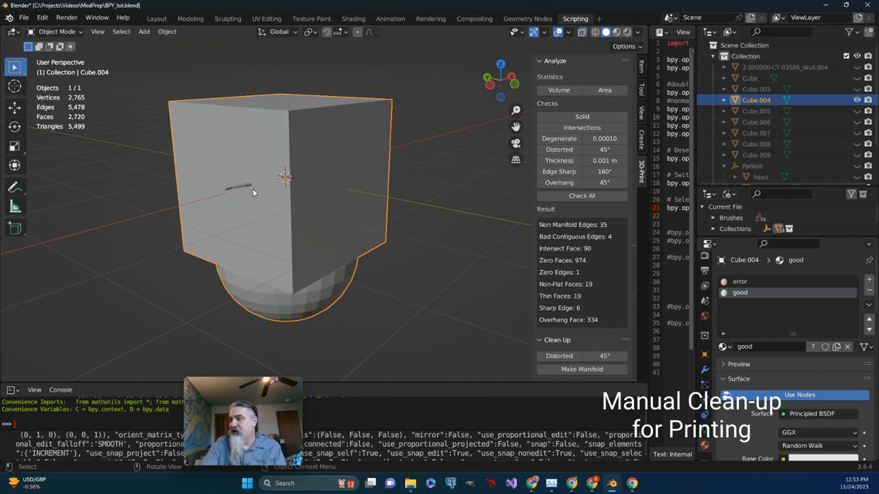
- Run all 3D-print checks on Cube.004 and switch the object to Edit Mode
{"action": "middle_click_drag", "start_coordinate": [289, 201], "coordinate": [411, 185]}
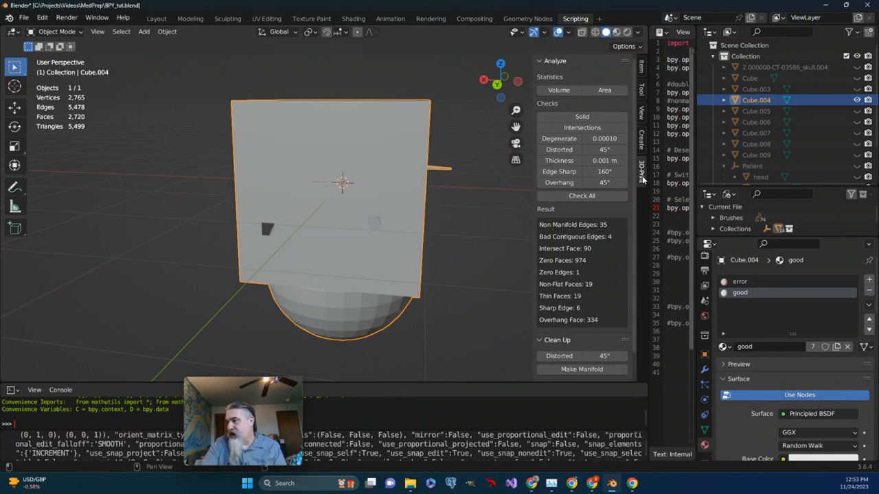
{"action": "left_click", "coordinate": [605, 198]}
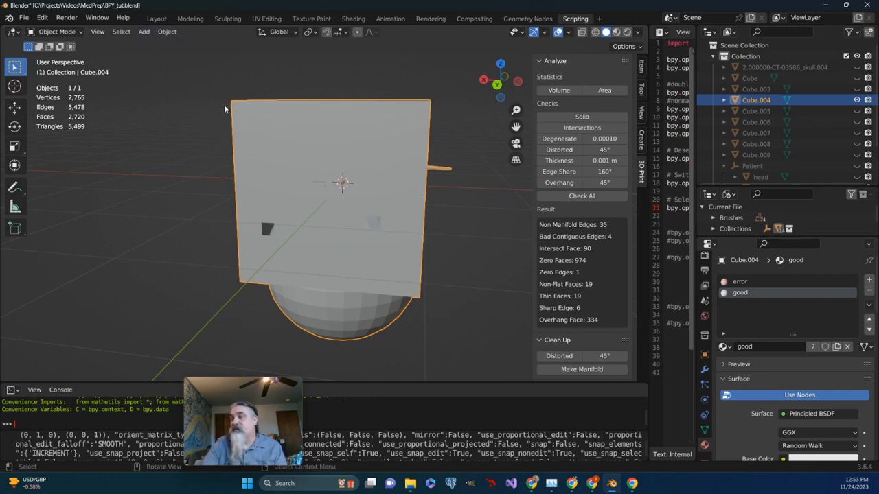
{"action": "left_click", "coordinate": [80, 32]}
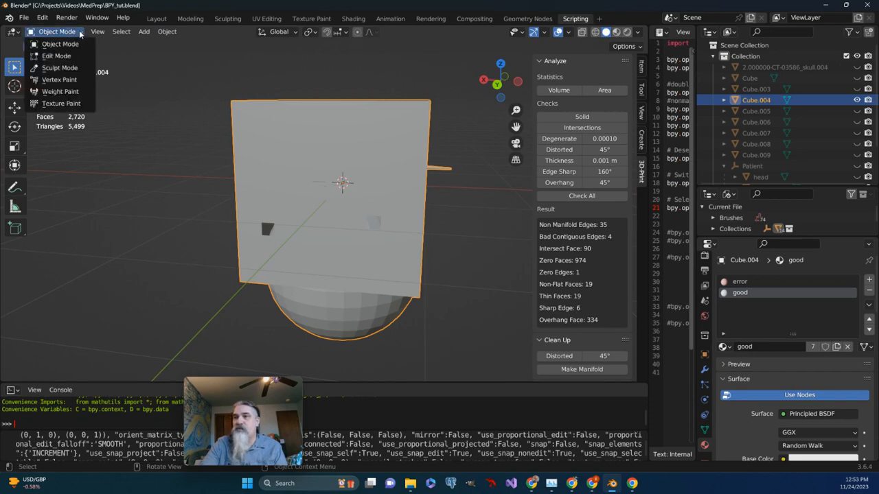
{"action": "left_click", "coordinate": [79, 32]}
{"action": "left_click", "coordinate": [56, 32]}
{"action": "left_click", "coordinate": [57, 55]}
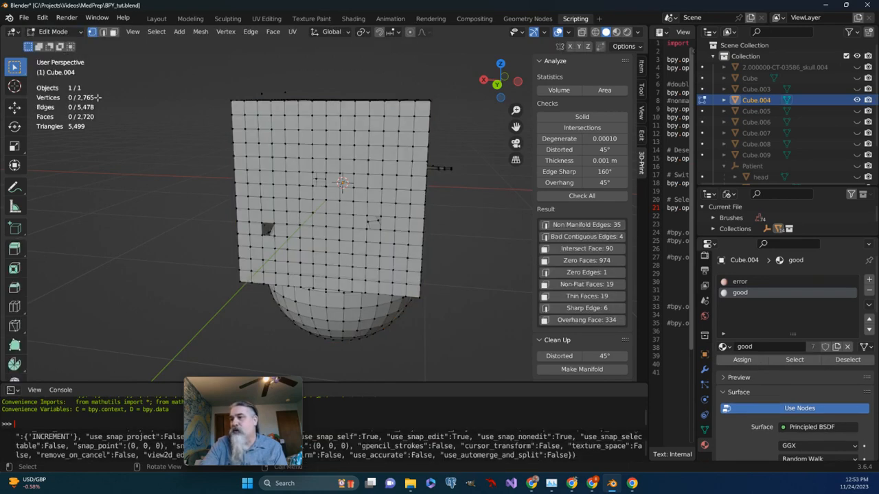
- Select the entire mesh and delete its loose vertices and edges
{"action": "middle_click_drag", "start_coordinate": [98, 97], "coordinate": [145, 116]}
{"action": "key", "text": "a"}
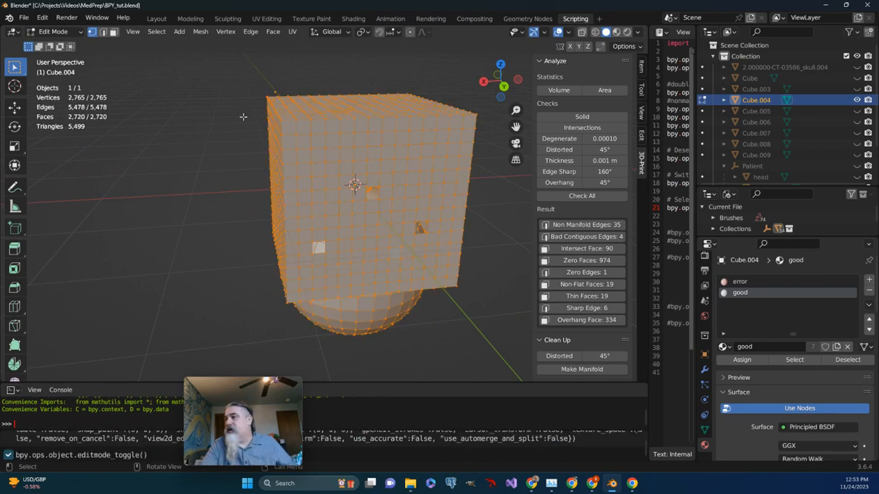
{"action": "middle_click_drag", "start_coordinate": [285, 117], "coordinate": [223, 84]}
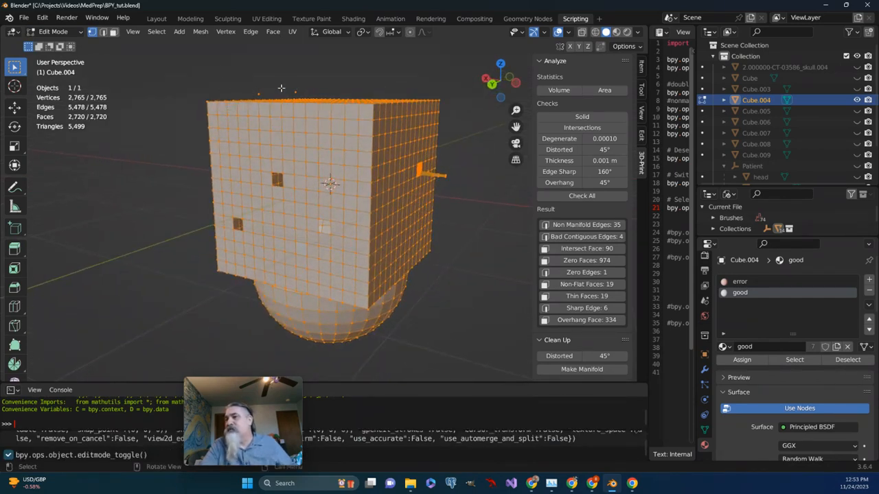
{"action": "left_click", "coordinate": [203, 32]}
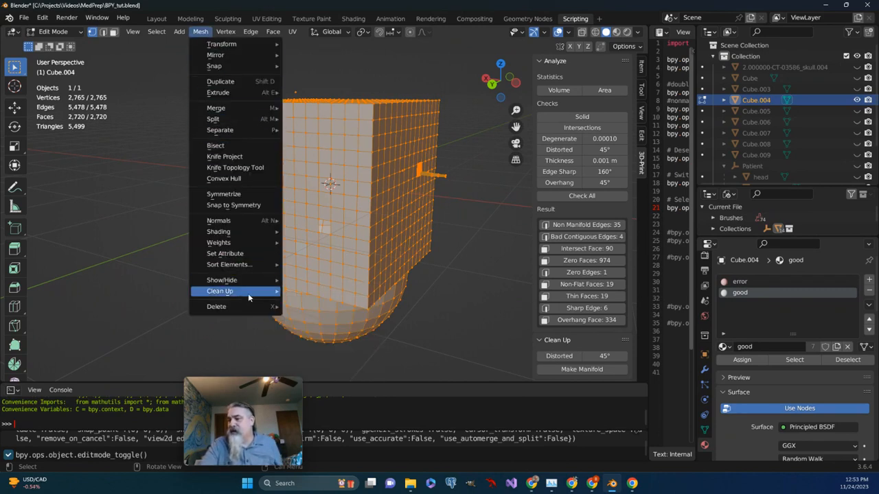
{"action": "mouse_move", "coordinate": [254, 291]}
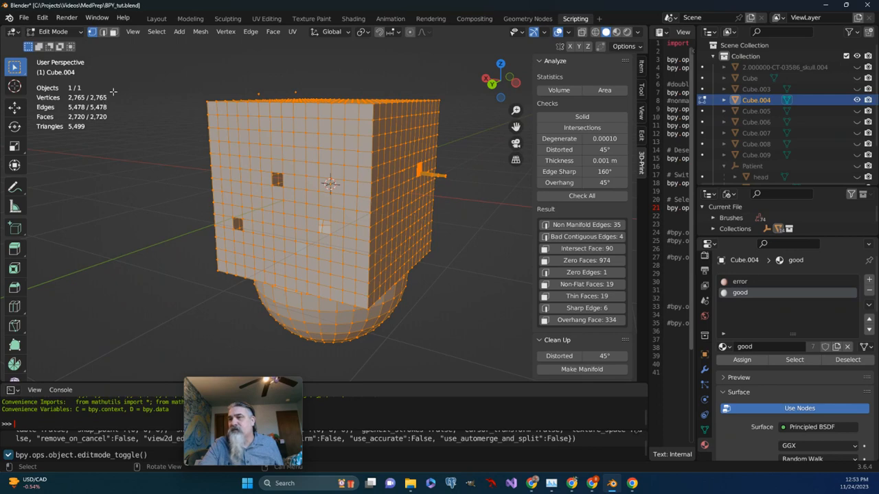
{"action": "left_click", "coordinate": [199, 31]}
{"action": "mouse_move", "coordinate": [225, 295]}
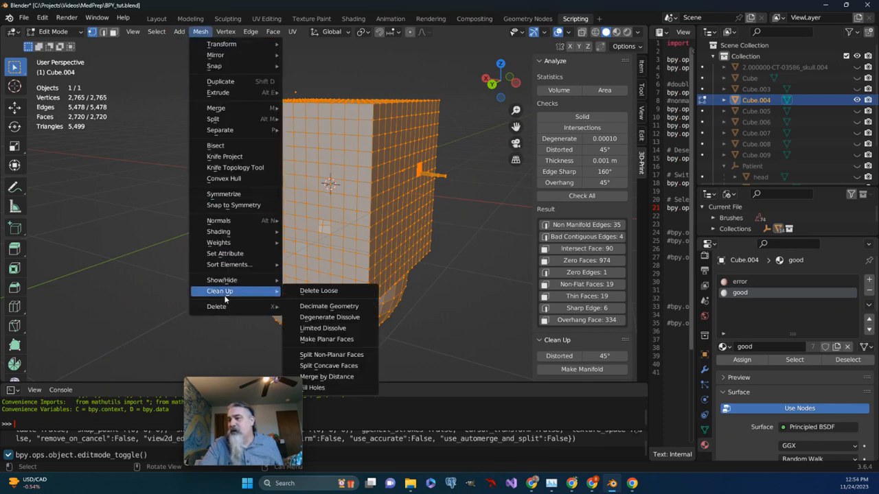
{"action": "left_click", "coordinate": [307, 291]}
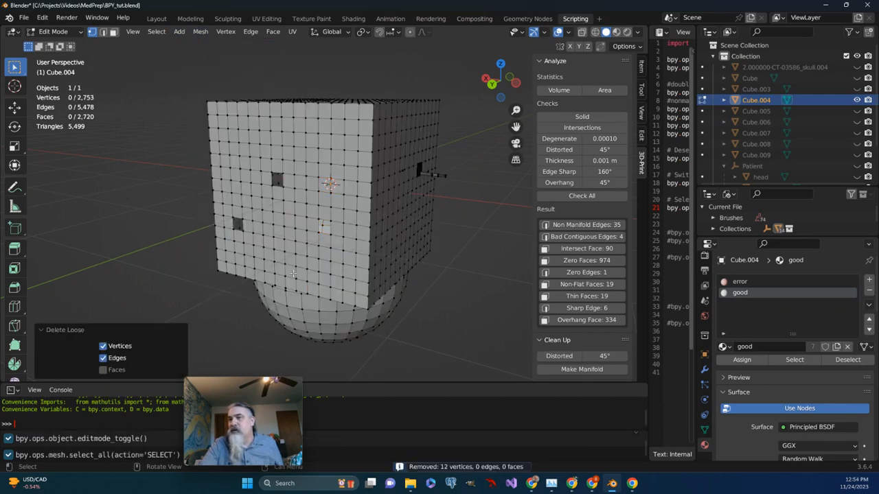
- Select the entire mesh, merge its vertices by distance at 0.0201 m, and clear the selection
{"action": "middle_click_drag", "start_coordinate": [279, 179], "coordinate": [316, 231]}
{"action": "middle_click_drag", "start_coordinate": [267, 212], "coordinate": [276, 211]}
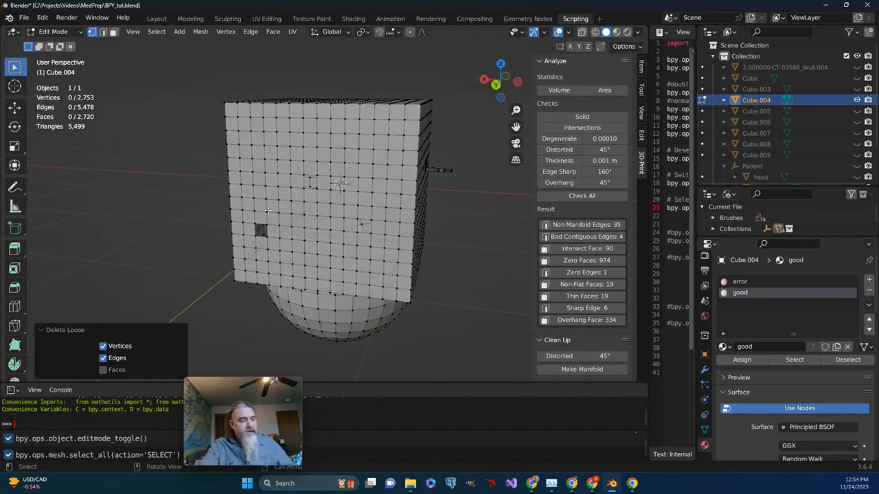
{"action": "key", "text": "a"}
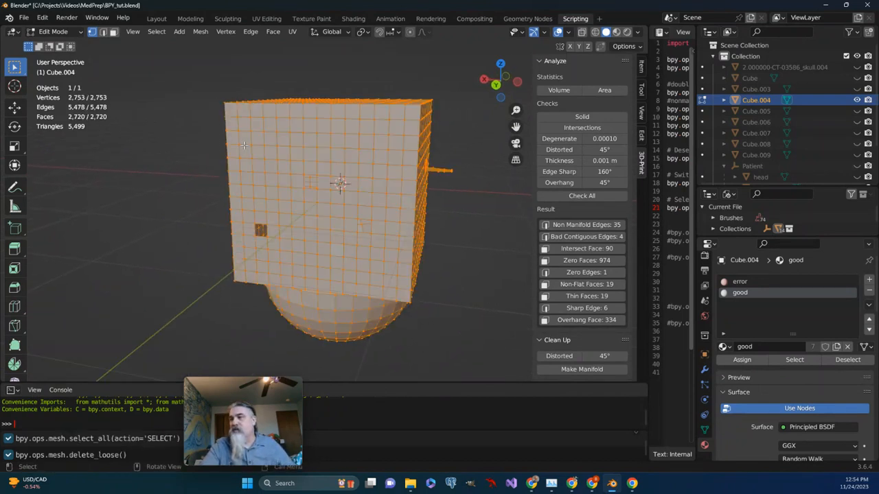
{"action": "left_click", "coordinate": [201, 32]}
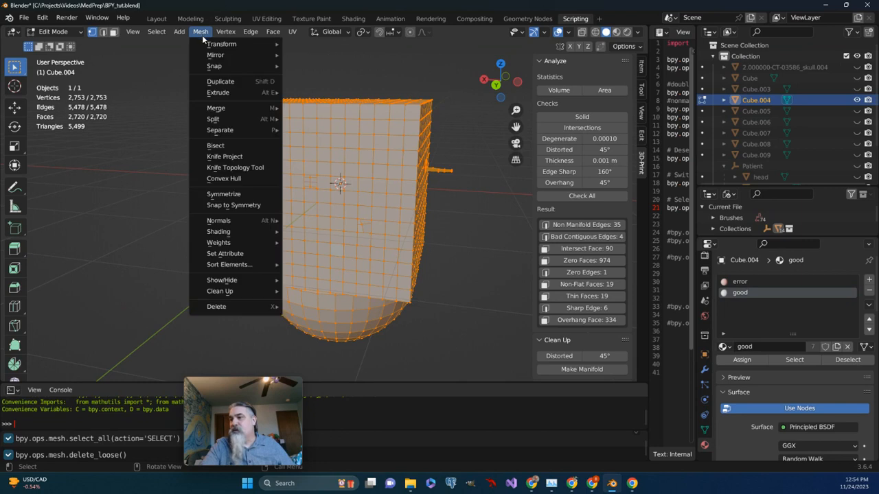
{"action": "mouse_move", "coordinate": [242, 292]}
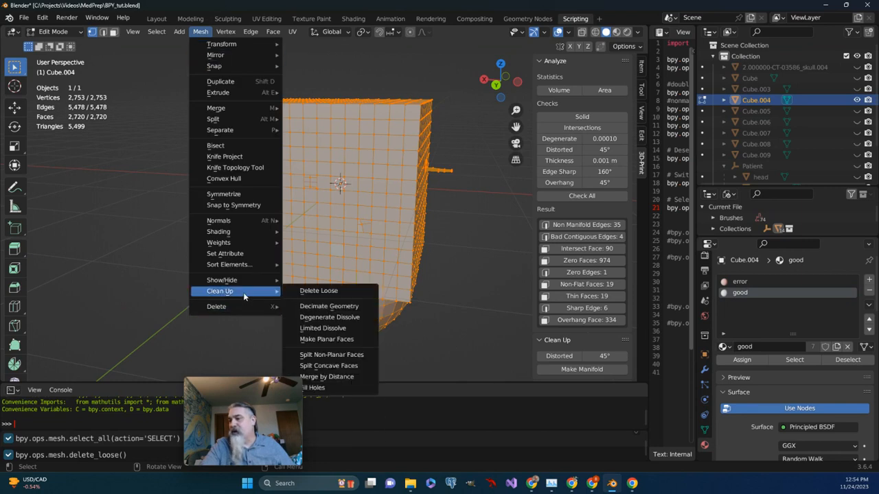
{"action": "left_click", "coordinate": [332, 377]}
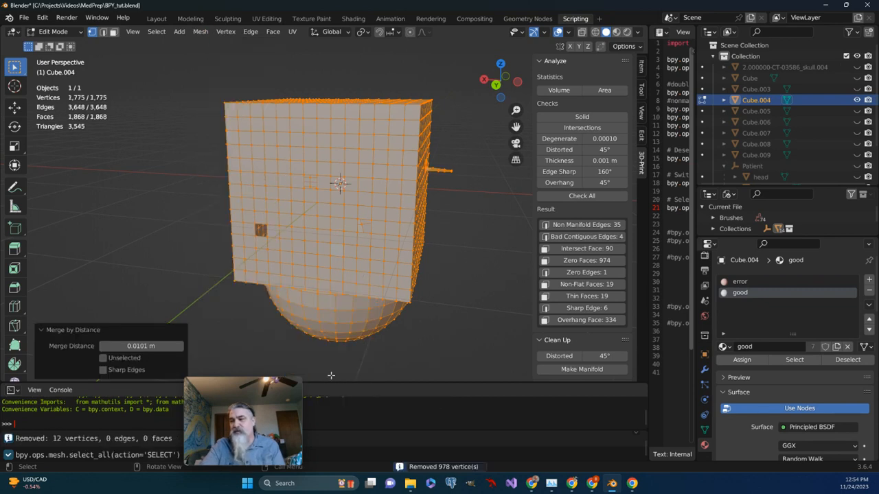
{"action": "left_click", "coordinate": [181, 346]}
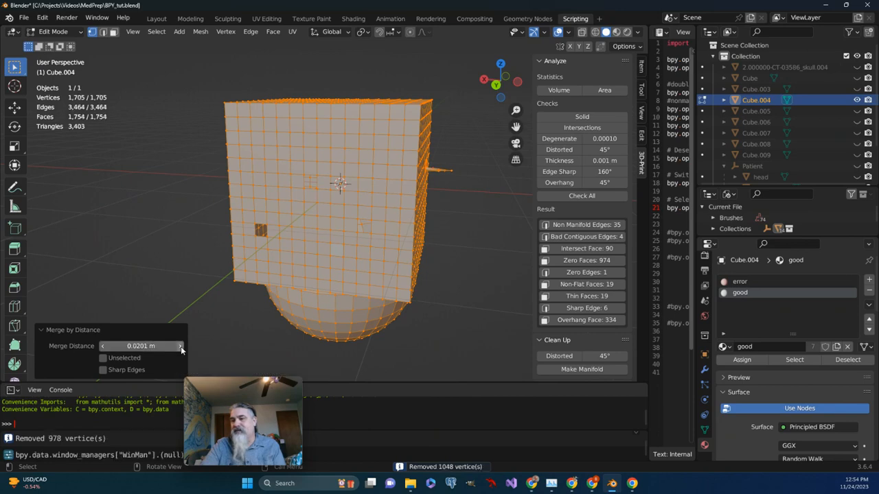
{"action": "left_click", "coordinate": [169, 247]}
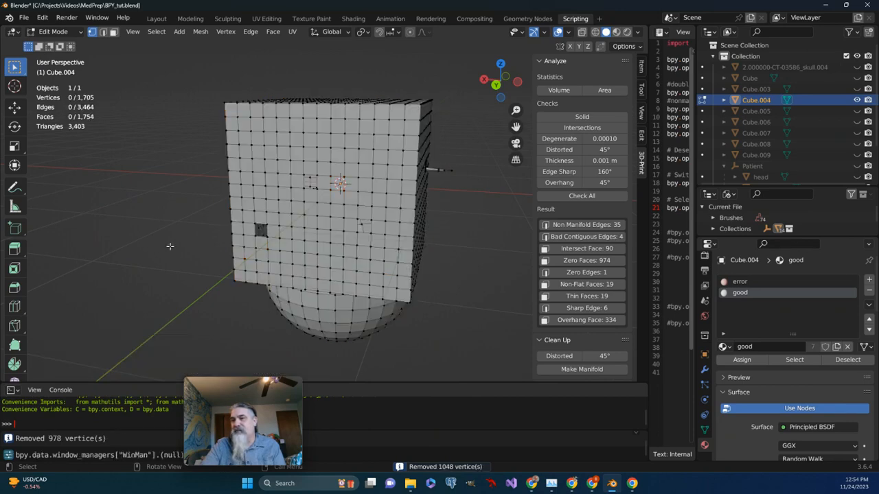
- Inspect the merged mesh around the spike on the cube's side and rerun all 3D-print checks
{"action": "middle_click_drag", "start_coordinate": [193, 188], "coordinate": [94, 197]}
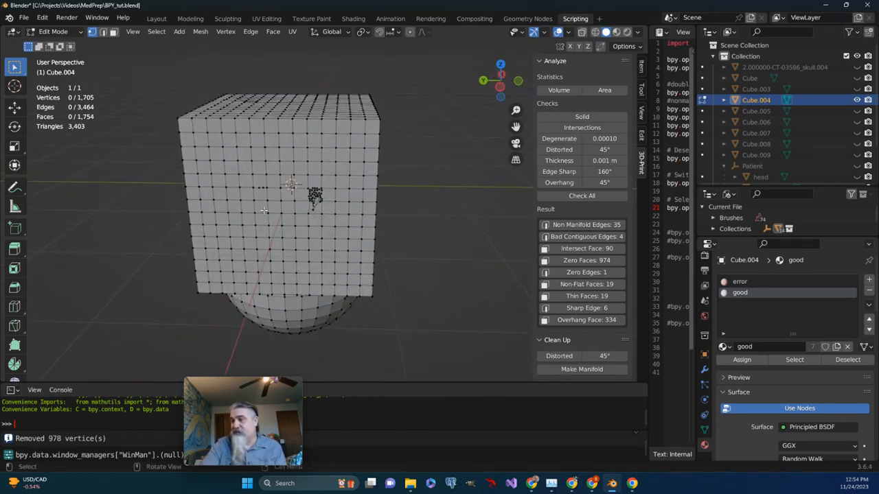
{"action": "scroll", "coordinate": [264, 210], "scroll_direction": "up", "scroll_amount": 2}
{"action": "scroll", "coordinate": [264, 210], "scroll_direction": "down", "scroll_amount": 2}
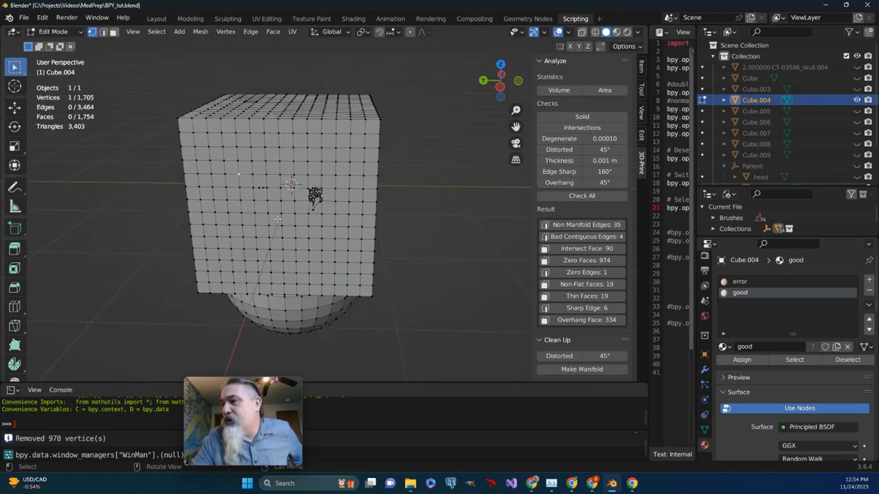
{"action": "scroll", "coordinate": [303, 249], "scroll_direction": "up", "scroll_amount": 5}
{"action": "middle_click_drag", "start_coordinate": [304, 249], "coordinate": [272, 242]}
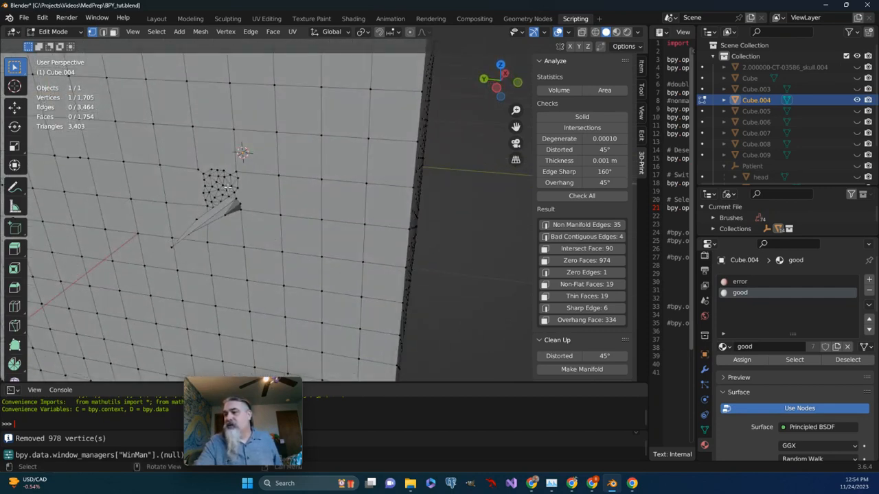
{"action": "scroll", "coordinate": [335, 218], "scroll_direction": "down", "scroll_amount": 4}
{"action": "left_click", "coordinate": [580, 197]}
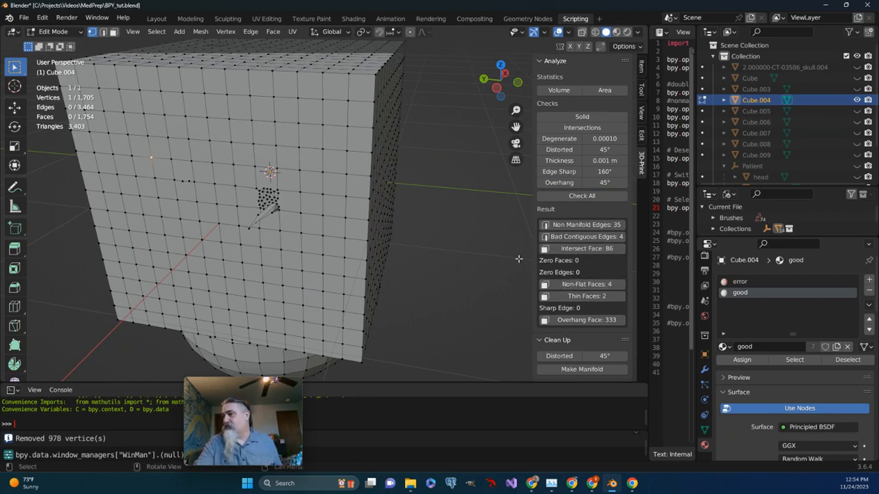
- Select the non-manifold edges found by the check and fill their holes with Sides set to 4
{"action": "left_click", "coordinate": [604, 225]}
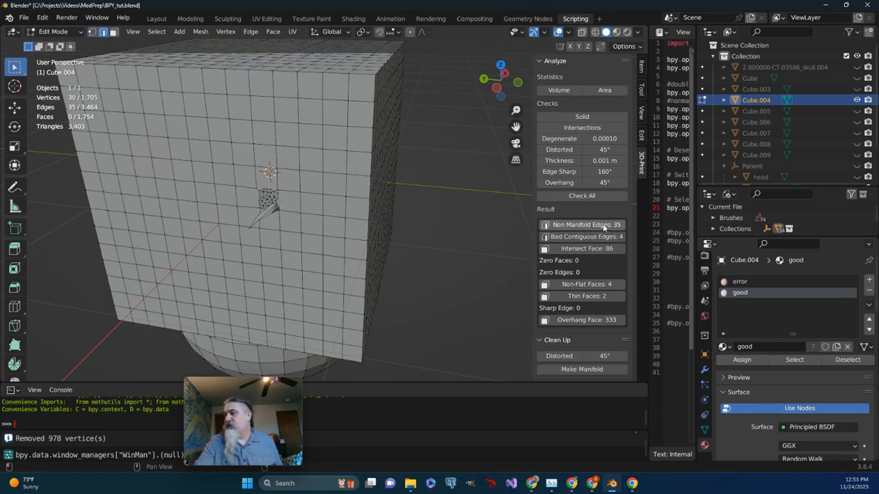
{"action": "middle_click_drag", "start_coordinate": [372, 235], "coordinate": [470, 261]}
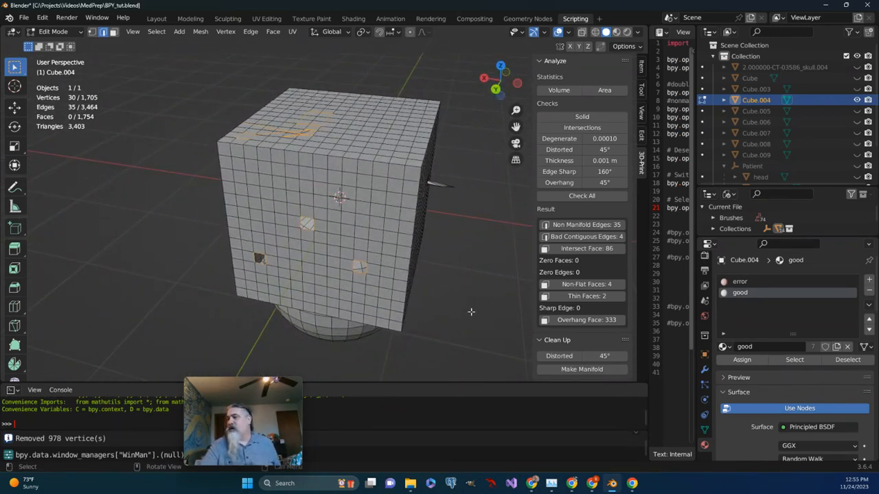
{"action": "middle_click_drag", "start_coordinate": [518, 289], "coordinate": [460, 256]}
{"action": "mouse_move", "coordinate": [340, 235]}
{"action": "middle_mouse_down"}
{"action": "mouse_move", "coordinate": [347, 206]}
{"action": "mouse_move", "coordinate": [335, 222]}
{"action": "middle_mouse_up"}
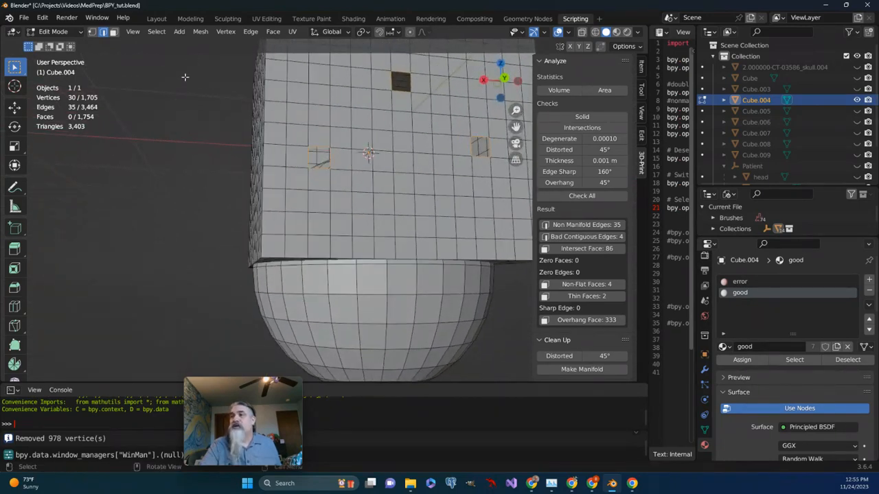
{"action": "left_click", "coordinate": [199, 31]}
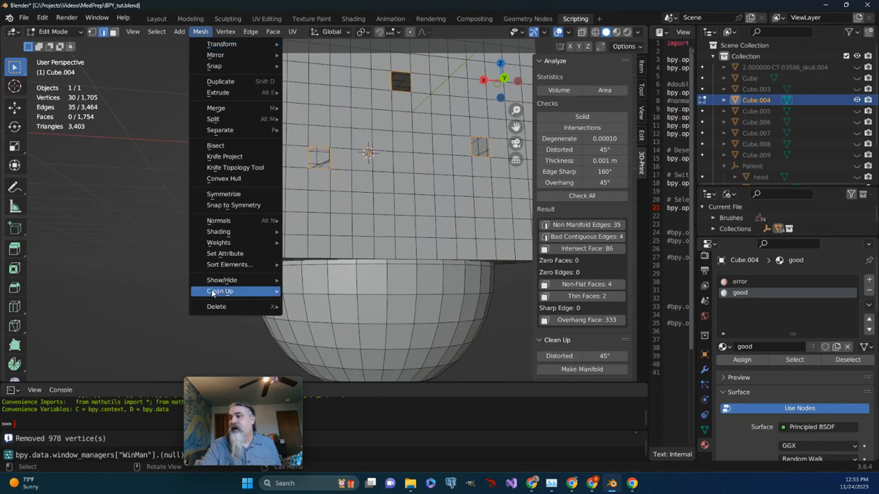
{"action": "mouse_move", "coordinate": [213, 292]}
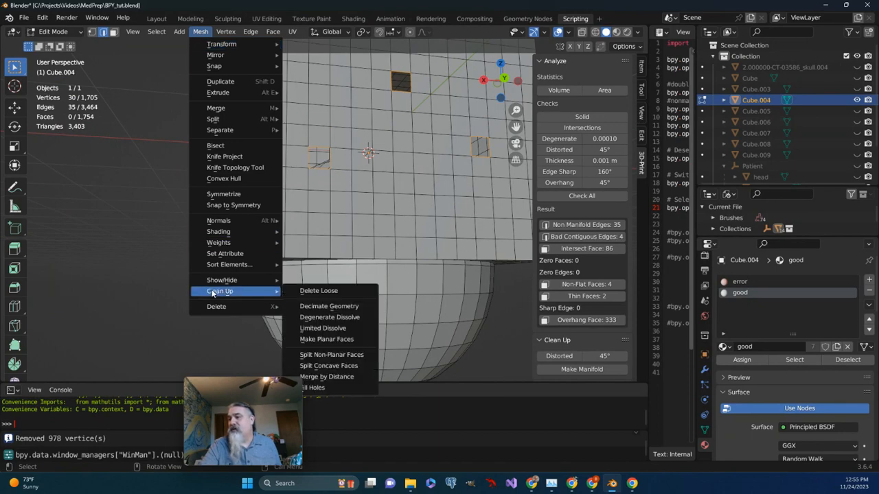
{"action": "left_click", "coordinate": [310, 388]}
- Rerun all 3D-print checks on the filled mesh and select the bad contiguous edges
{"action": "middle_click_drag", "start_coordinate": [412, 201], "coordinate": [431, 225]}
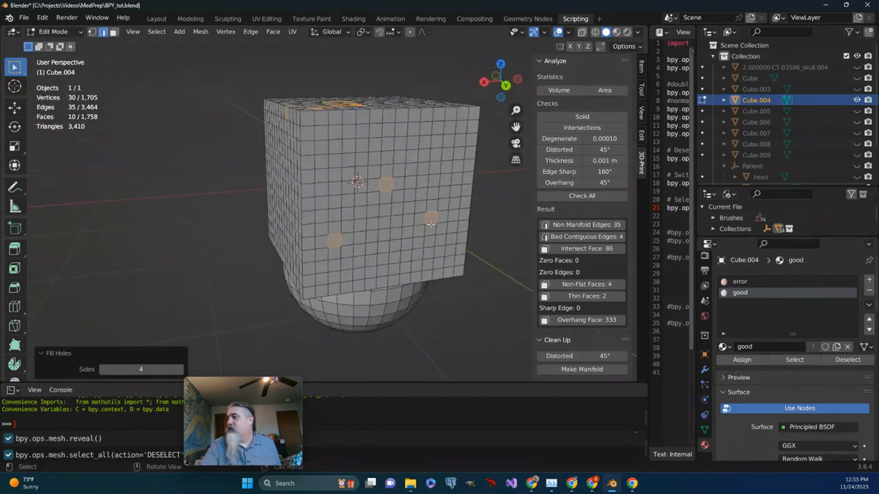
{"action": "left_click", "coordinate": [567, 197]}
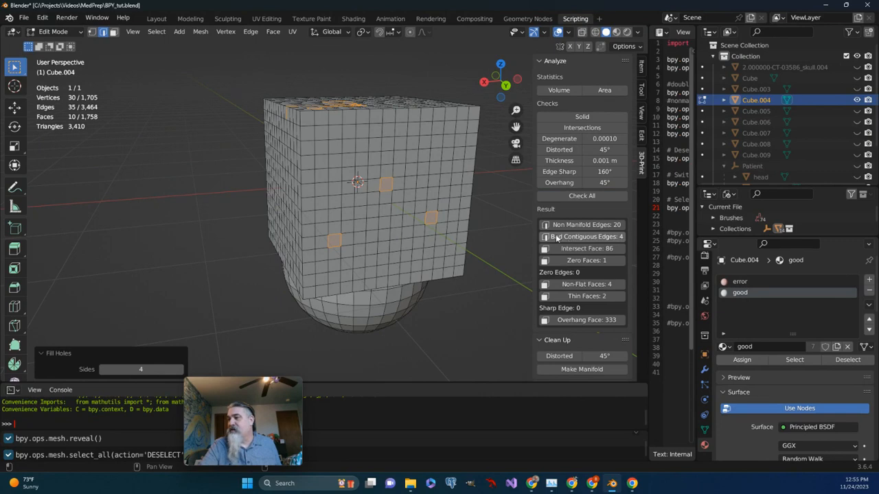
{"action": "left_click", "coordinate": [545, 237]}
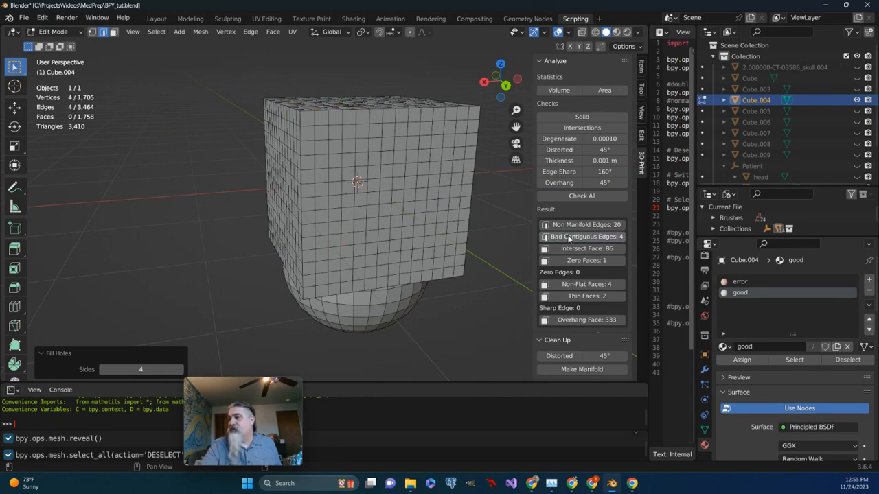
{"action": "mouse_move", "coordinate": [411, 200]}
{"action": "middle_mouse_down"}
{"action": "mouse_move", "coordinate": [449, 202]}
{"action": "mouse_move", "coordinate": [364, 197]}
{"action": "mouse_move", "coordinate": [402, 173]}
{"action": "mouse_move", "coordinate": [384, 180]}
{"action": "mouse_move", "coordinate": [413, 208]}
{"action": "middle_mouse_up"}
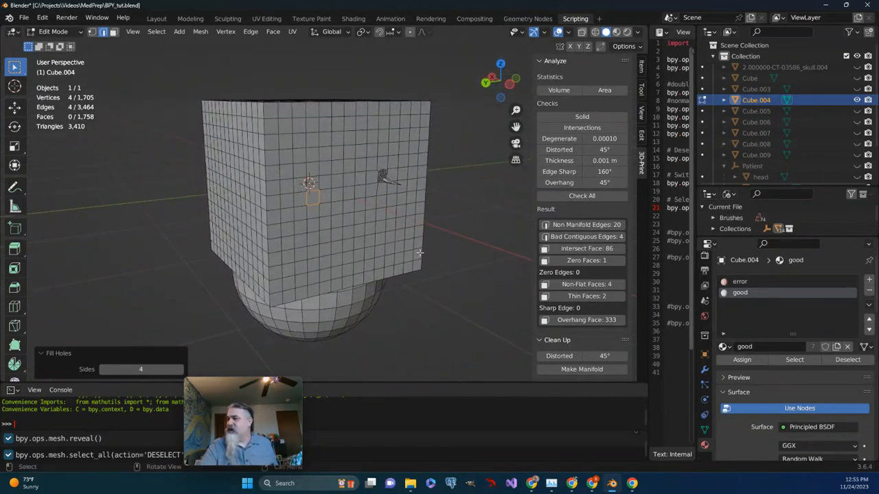
{"action": "scroll", "coordinate": [412, 247], "scroll_direction": "down", "scroll_amount": 5}
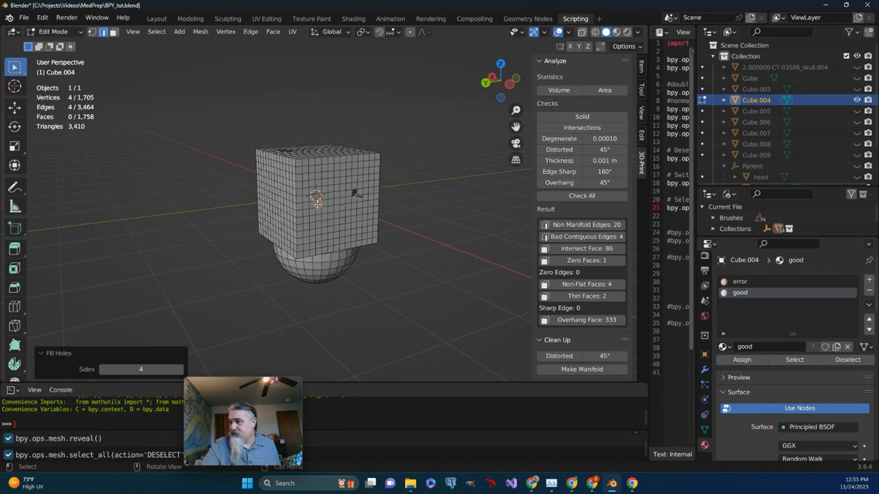
{"action": "middle_click_drag", "start_coordinate": [462, 252], "coordinate": [400, 171]}
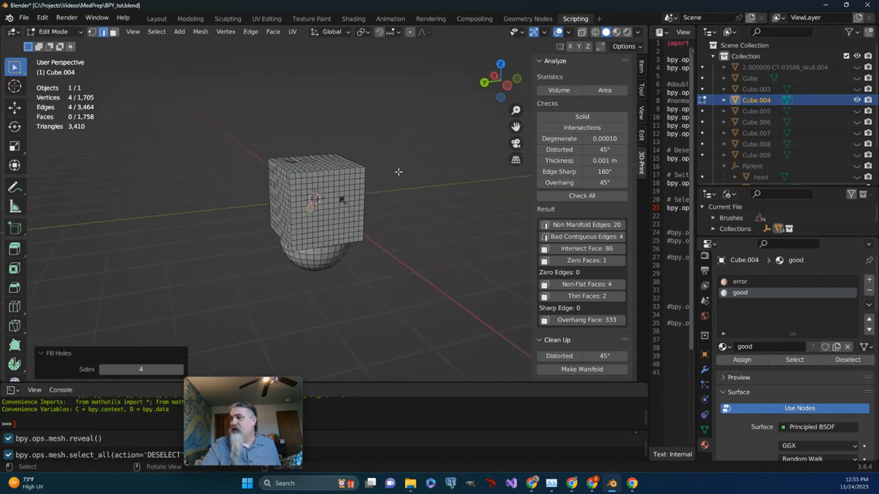
{"action": "left_click", "coordinate": [568, 32]}
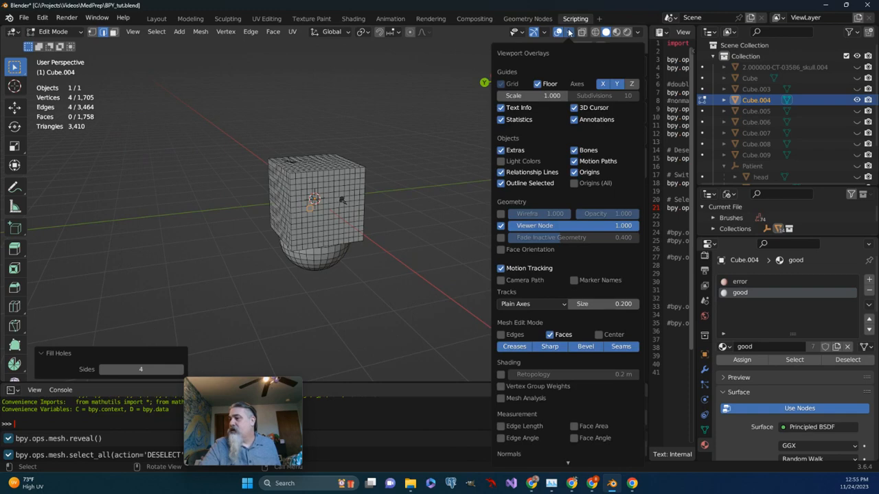
{"action": "middle_click_drag", "start_coordinate": [257, 125], "coordinate": [280, 146]}
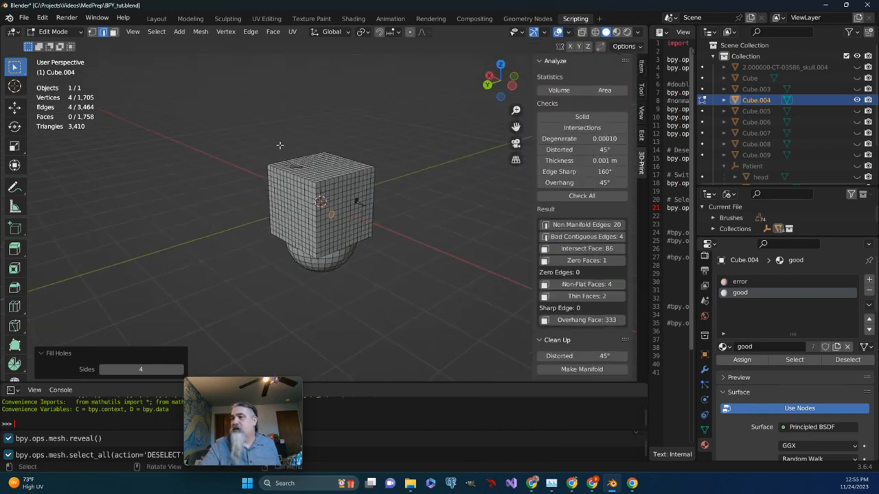
{"action": "left_click", "coordinate": [330, 214]}
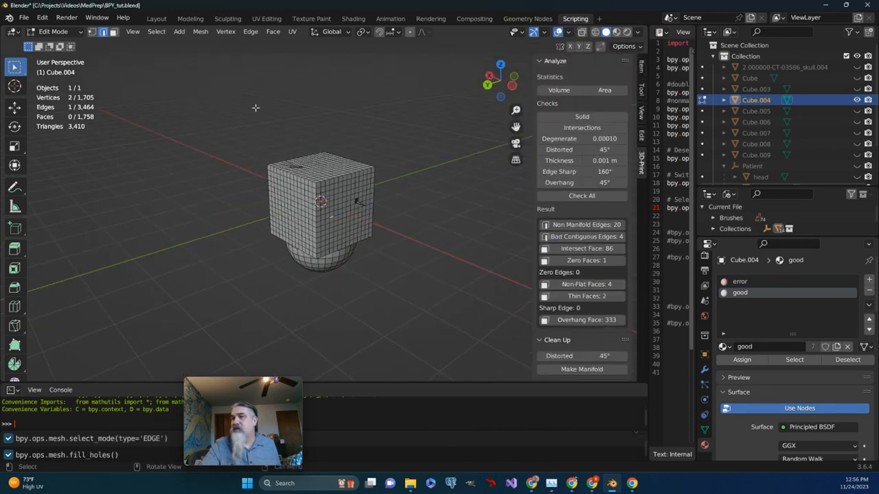
{"action": "left_click", "coordinate": [114, 32]}
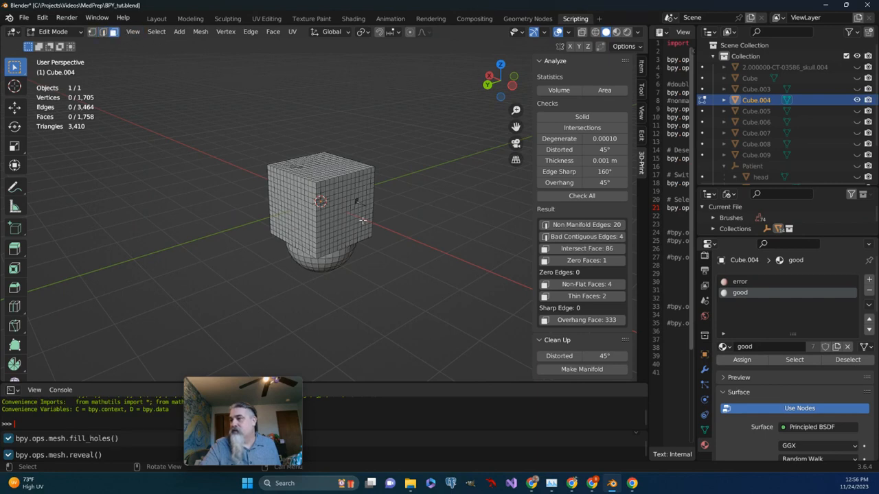
- Select the face enclosed by the bad contiguous edges on the cube's side, flip its normal, and rerun all 3D-print checks
{"action": "left_click", "coordinate": [582, 236]}
{"action": "scroll", "coordinate": [373, 243], "scroll_direction": "up", "scroll_amount": 2}
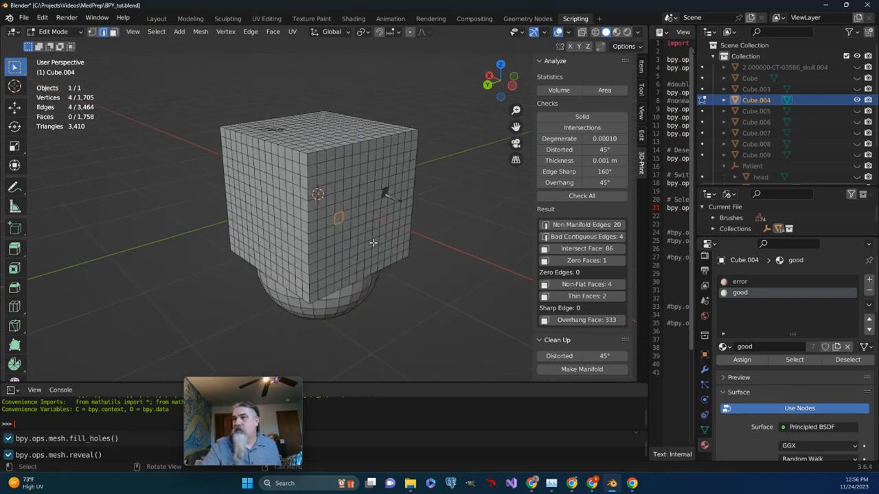
{"action": "scroll", "coordinate": [373, 242], "scroll_direction": "up", "scroll_amount": 2}
{"action": "middle_click_drag", "start_coordinate": [373, 243], "coordinate": [289, 182]}
{"action": "left_click", "coordinate": [113, 32]}
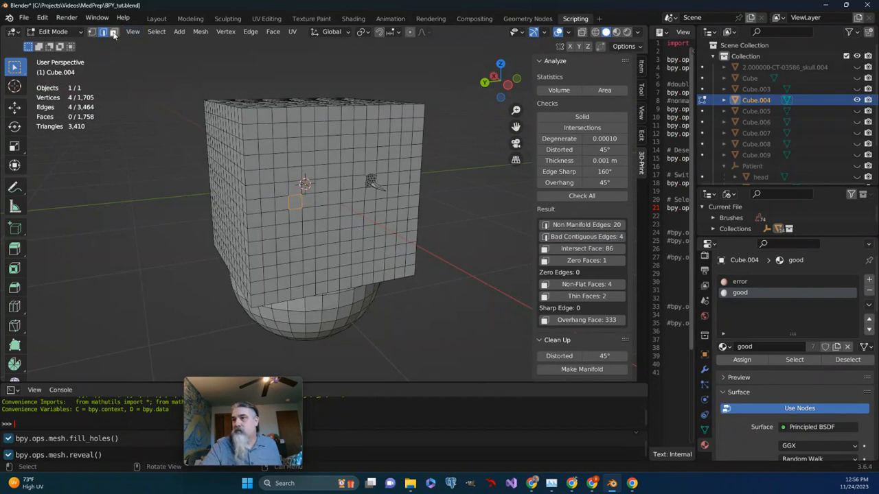
{"action": "left_click", "coordinate": [296, 201]}
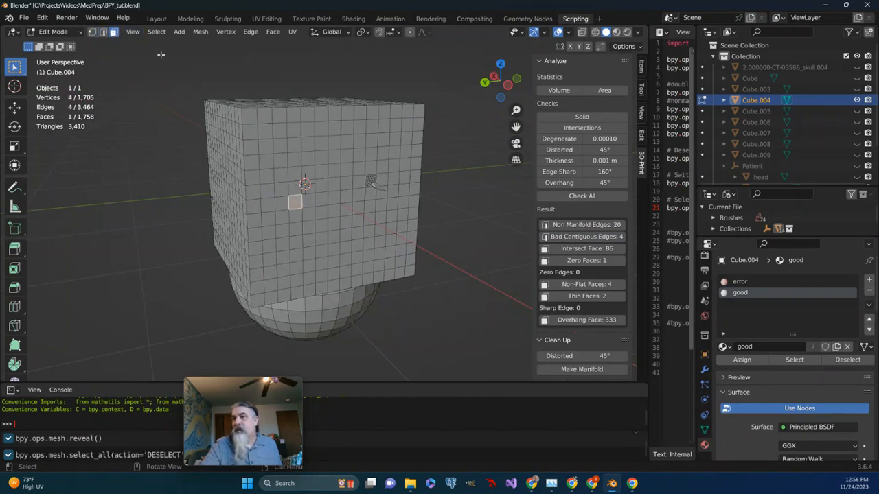
{"action": "left_click", "coordinate": [200, 32]}
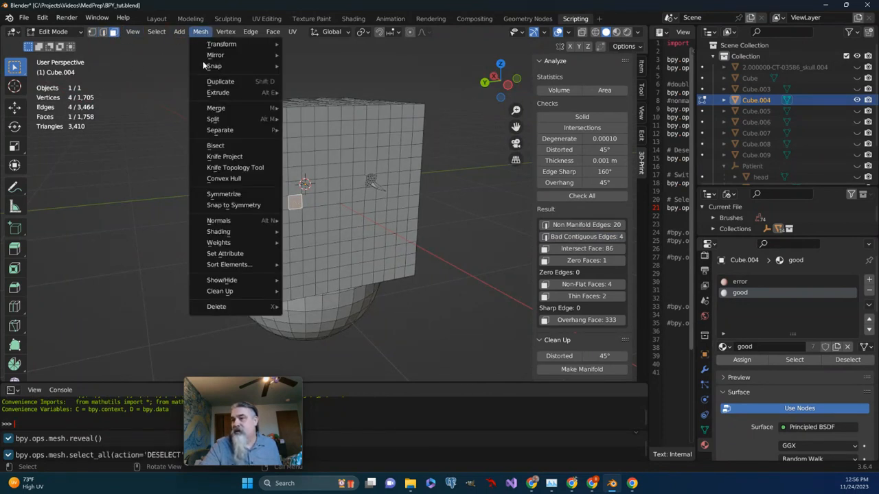
{"action": "mouse_move", "coordinate": [229, 221]}
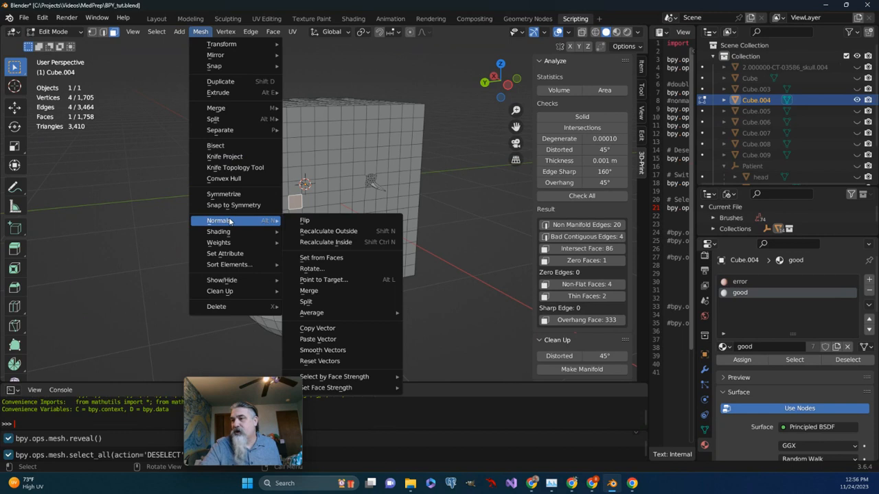
{"action": "left_click", "coordinate": [306, 221]}
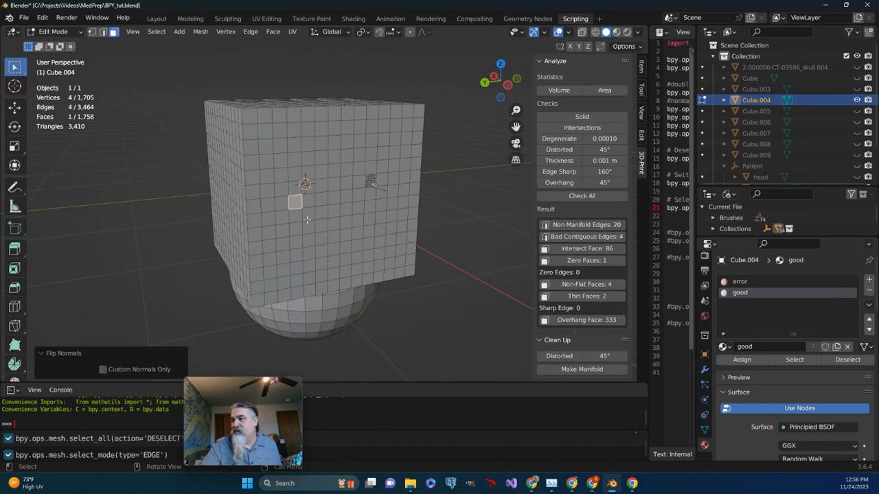
{"action": "left_click", "coordinate": [564, 197]}
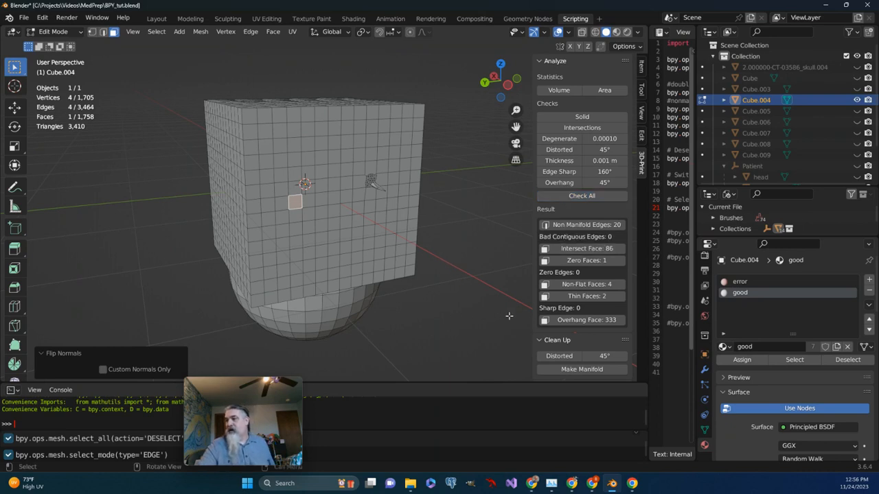
- Select the non-manifold edges found by the check and examine where they lie on top of the cube
{"action": "middle_click_drag", "start_coordinate": [469, 241], "coordinate": [447, 259]}
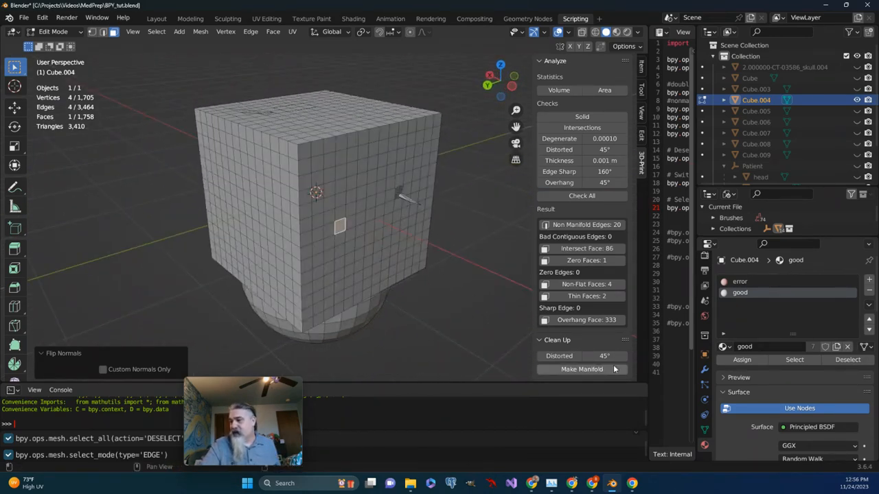
{"action": "scroll", "coordinate": [784, 373], "scroll_direction": "down", "scroll_amount": 2}
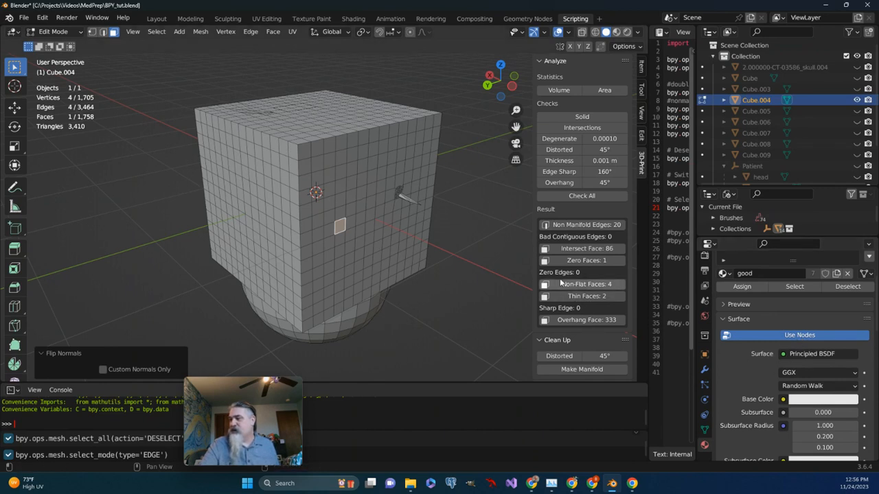
{"action": "left_click", "coordinate": [581, 225]}
{"action": "middle_click_drag", "start_coordinate": [347, 191], "coordinate": [353, 231]}
{"action": "scroll", "coordinate": [343, 230], "scroll_direction": "up", "scroll_amount": 5}
{"action": "scroll", "coordinate": [339, 228], "scroll_direction": "down", "scroll_amount": 2}
{"action": "scroll", "coordinate": [340, 228], "scroll_direction": "down", "scroll_amount": 2}
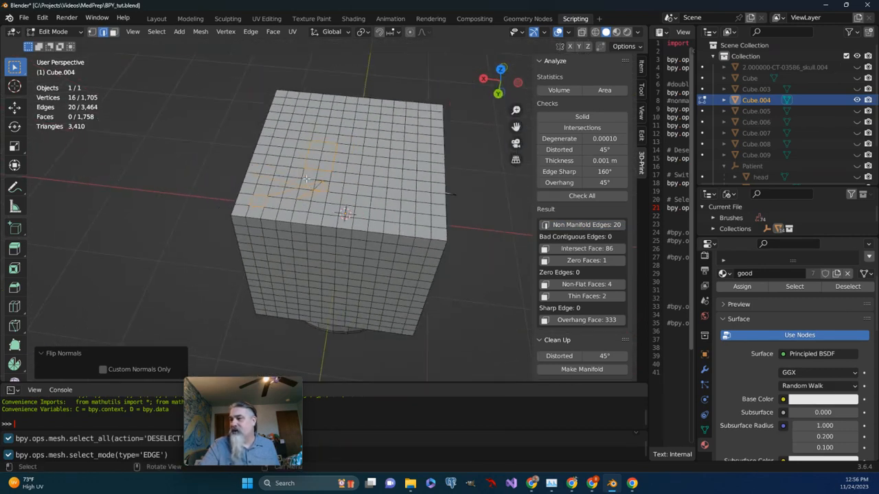
{"action": "mouse_move", "coordinate": [306, 167]}
{"action": "middle_mouse_down"}
{"action": "mouse_move", "coordinate": [300, 161]}
{"action": "mouse_move", "coordinate": [305, 167]}
{"action": "middle_mouse_up"}
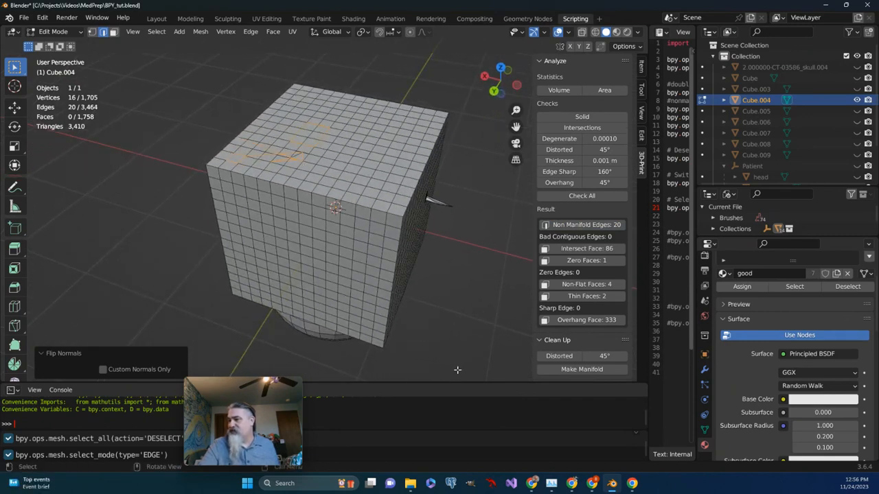
- Repair the non-manifold geometry with the Make Manifold cleanup and rerun all 3D-print checks
{"action": "left_click", "coordinate": [581, 371]}
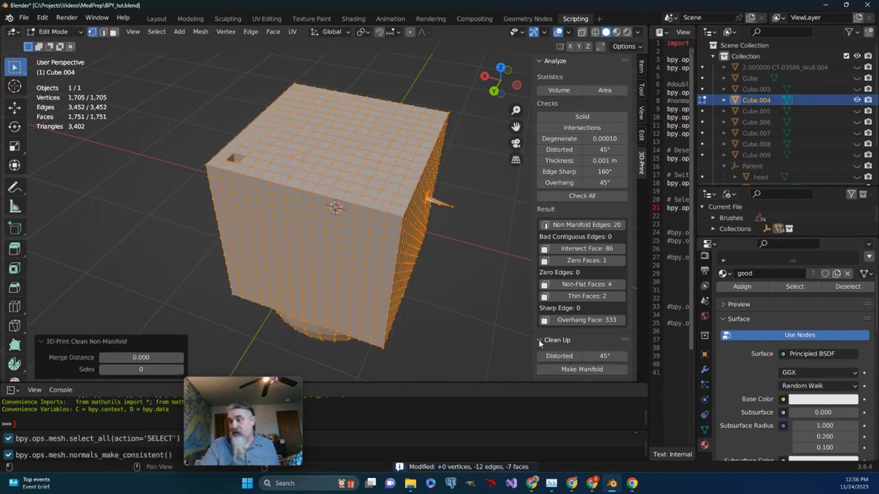
{"action": "middle_click_drag", "start_coordinate": [444, 274], "coordinate": [396, 251]}
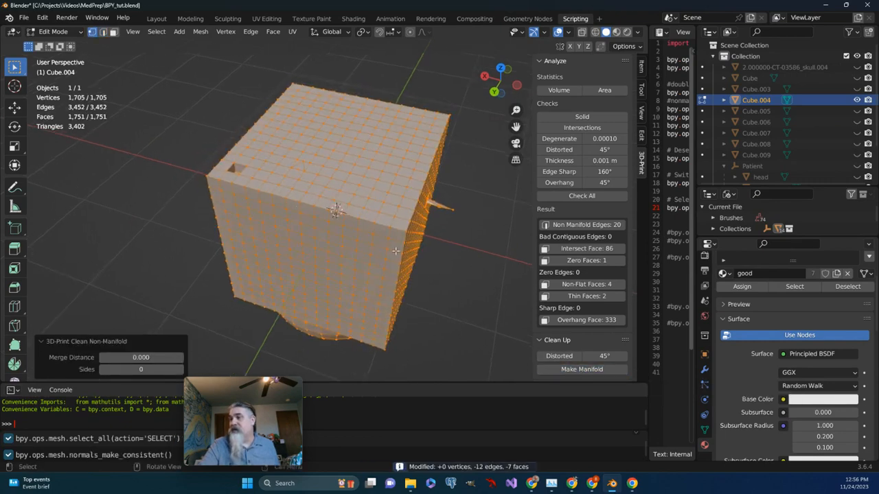
{"action": "middle_click_drag", "start_coordinate": [265, 196], "coordinate": [361, 230]}
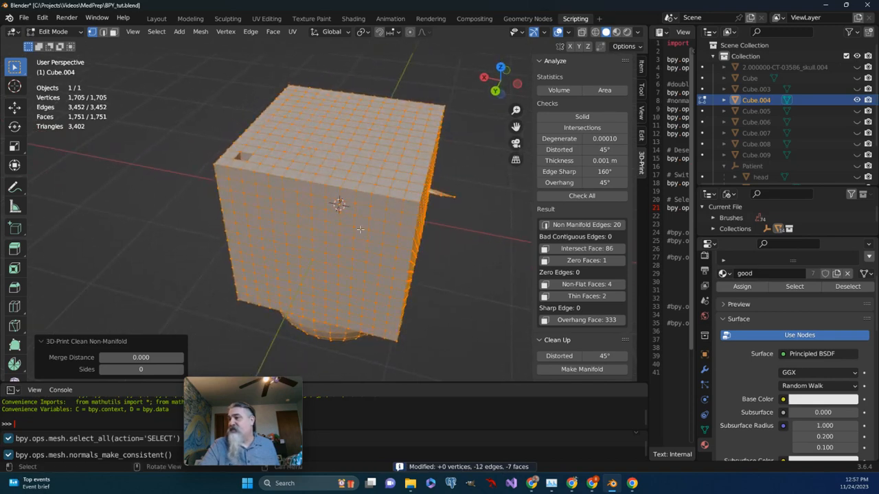
{"action": "left_click", "coordinate": [563, 197]}
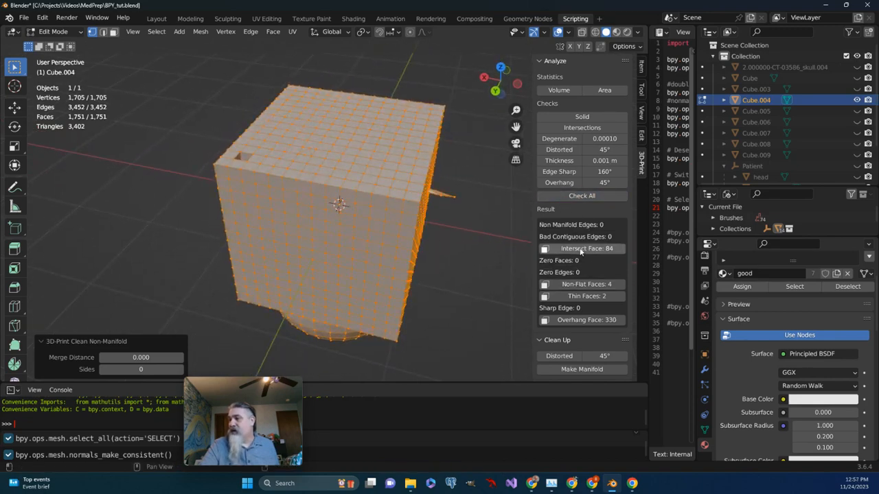
- Select the intersecting faces found by the check and examine them where the sphere meets the cube's underside
{"action": "middle_click_drag", "start_coordinate": [450, 240], "coordinate": [452, 202]}
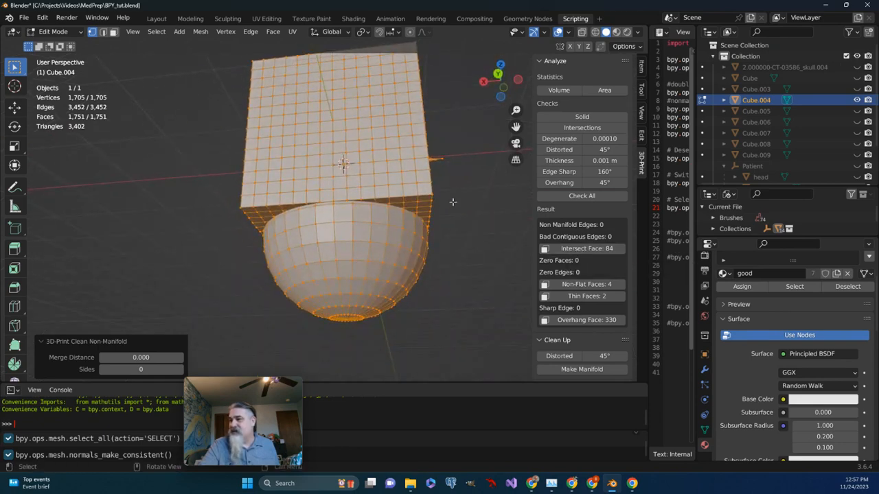
{"action": "left_click", "coordinate": [572, 251]}
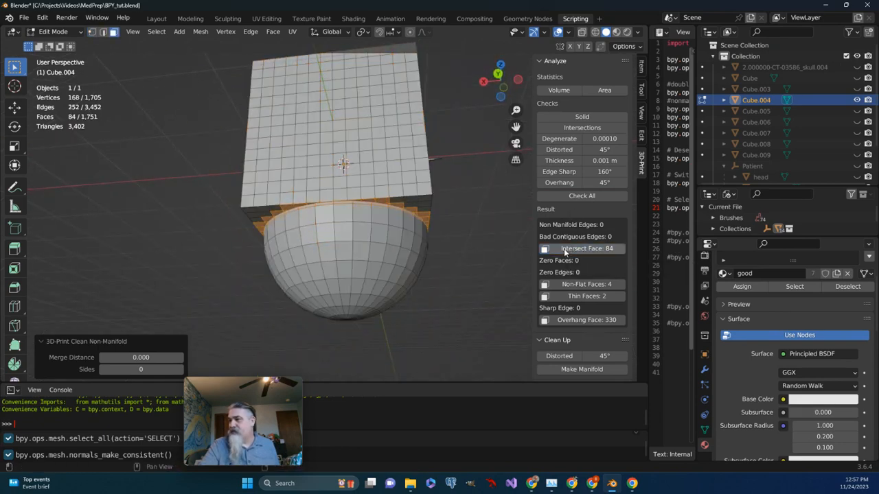
{"action": "middle_click_drag", "start_coordinate": [431, 243], "coordinate": [306, 219]}
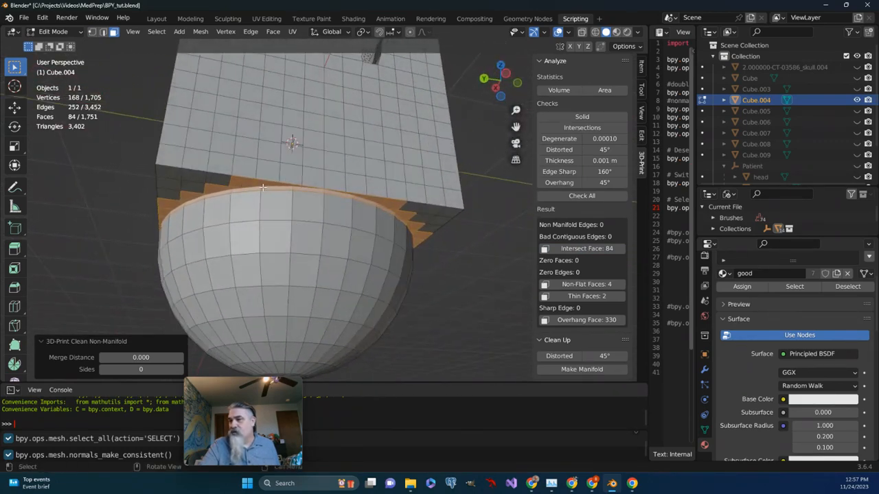
{"action": "mouse_move", "coordinate": [268, 190]}
{"action": "middle_mouse_down"}
{"action": "mouse_move", "coordinate": [296, 135]}
{"action": "mouse_move", "coordinate": [275, 205]}
{"action": "middle_mouse_up"}
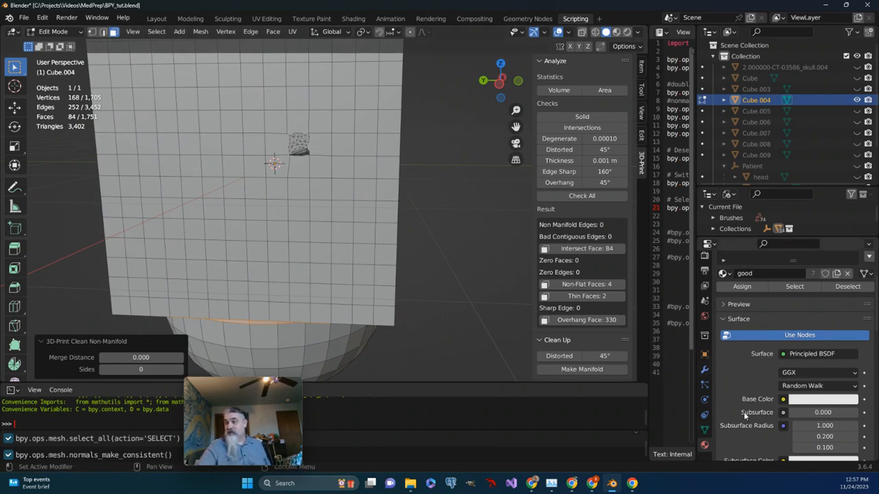
- Switch to Object Mode and apply a Voxel Remesh to Cube.004 with a voxel size of 0.1 m
{"action": "scroll", "coordinate": [744, 412], "scroll_direction": "down", "scroll_amount": 4}
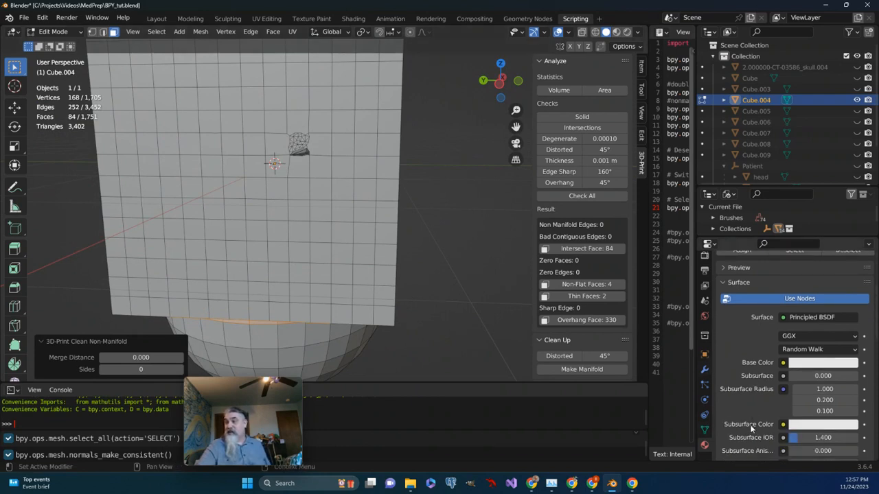
{"action": "left_click", "coordinate": [703, 430]}
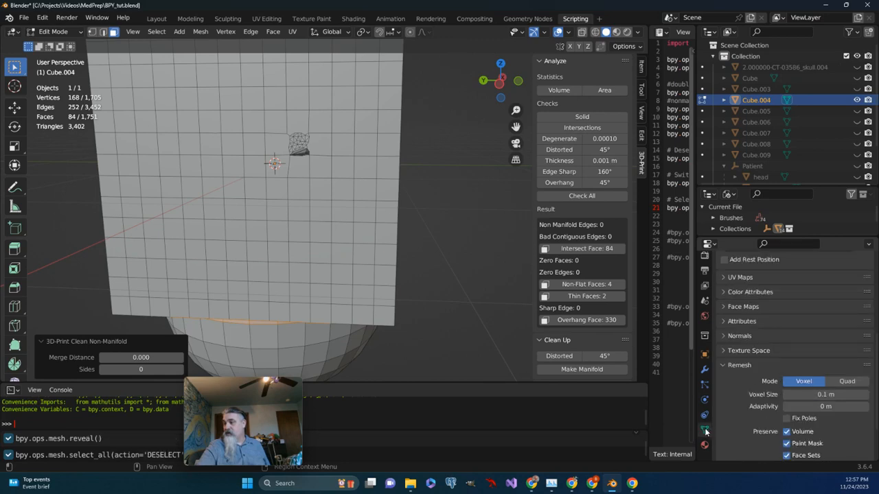
{"action": "scroll", "coordinate": [769, 405], "scroll_direction": "down", "scroll_amount": 2}
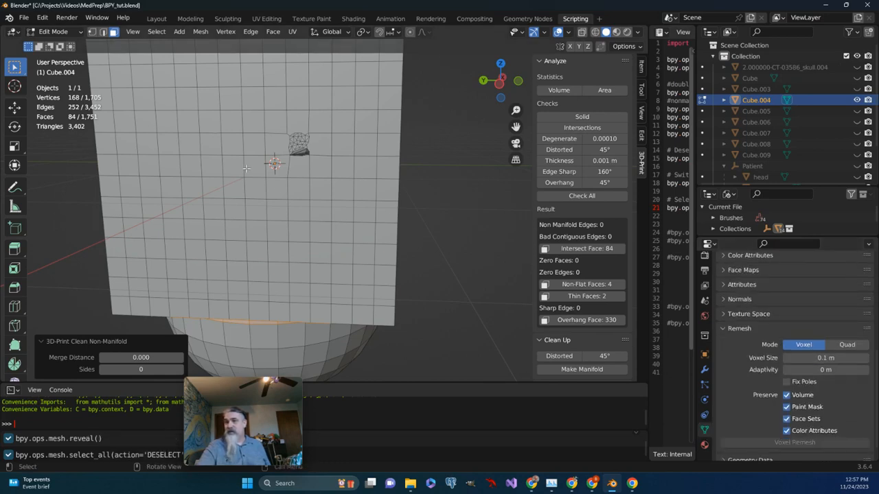
{"action": "middle_click_drag", "start_coordinate": [268, 184], "coordinate": [334, 198]}
{"action": "key", "text": "a"}
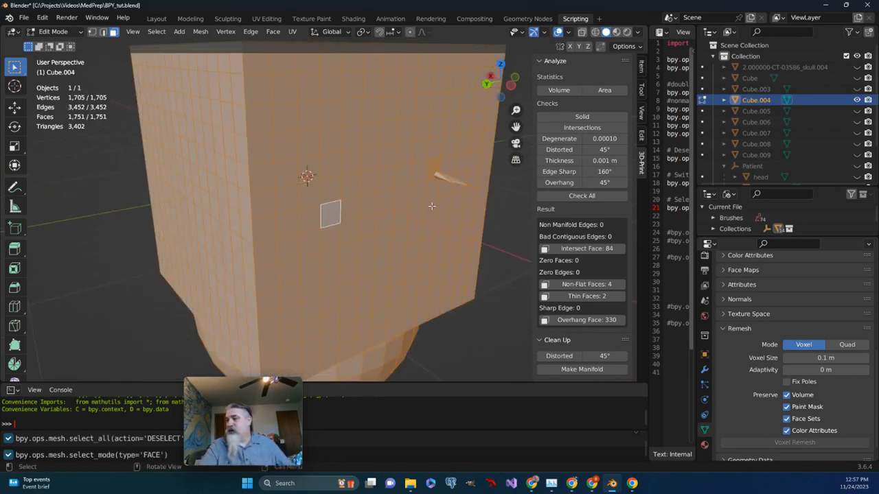
{"action": "scroll", "coordinate": [817, 353], "scroll_direction": "down", "scroll_amount": 1}
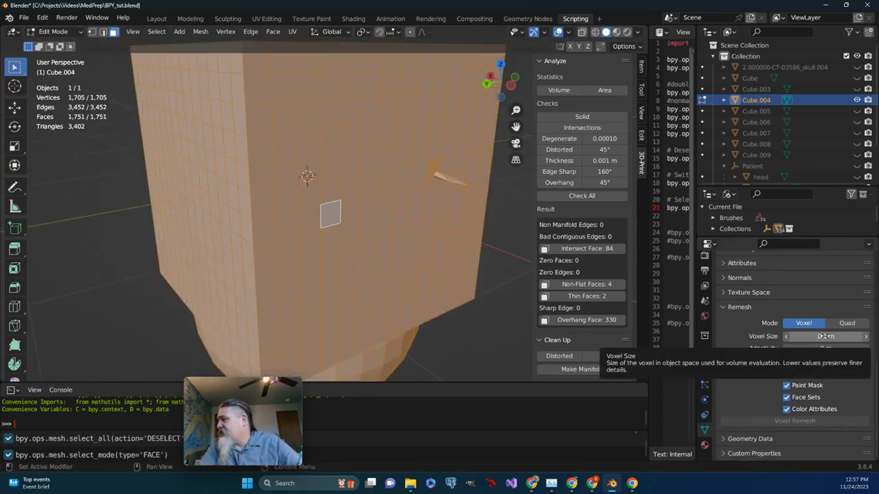
{"action": "left_click", "coordinate": [79, 31]}
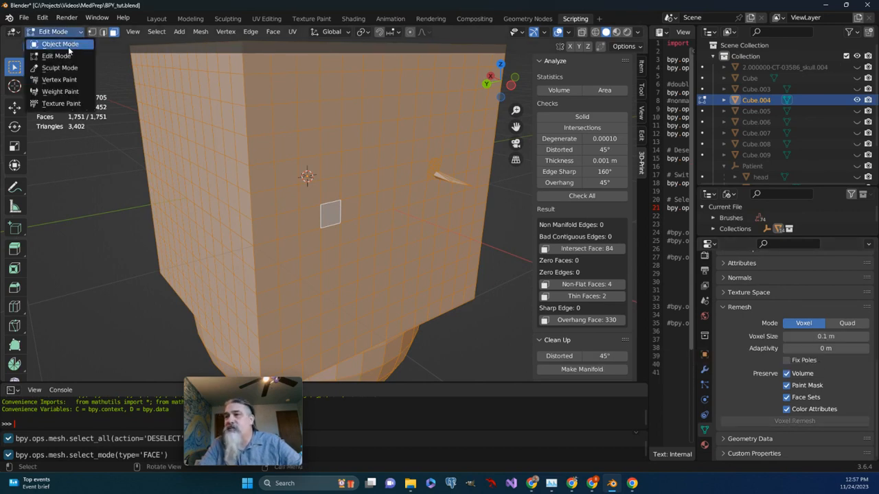
{"action": "left_click", "coordinate": [70, 48]}
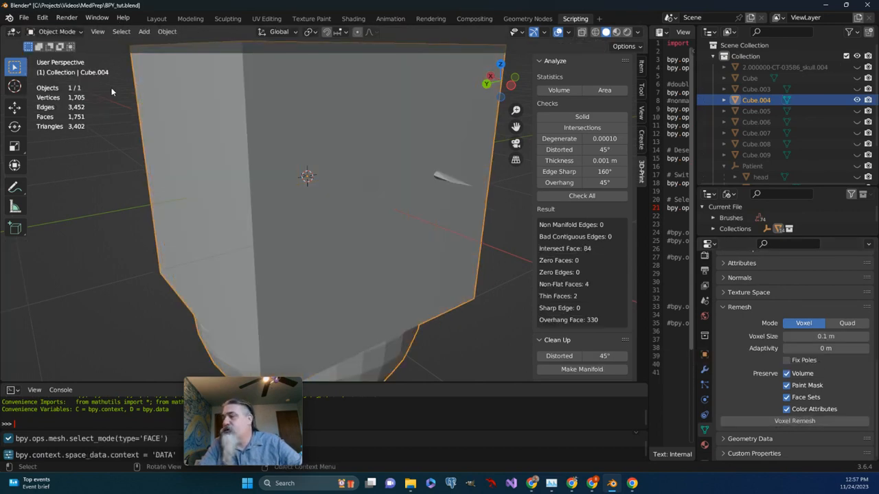
{"action": "left_click", "coordinate": [764, 421]}
- Rerun all 3D-print checks on the remeshed object and inspect its sides and the junction with the sphere
{"action": "scroll", "coordinate": [387, 256], "scroll_direction": "down", "scroll_amount": 3}
{"action": "middle_click_drag", "start_coordinate": [387, 256], "coordinate": [315, 254]}
{"action": "middle_click_drag", "start_coordinate": [373, 228], "coordinate": [487, 218]}
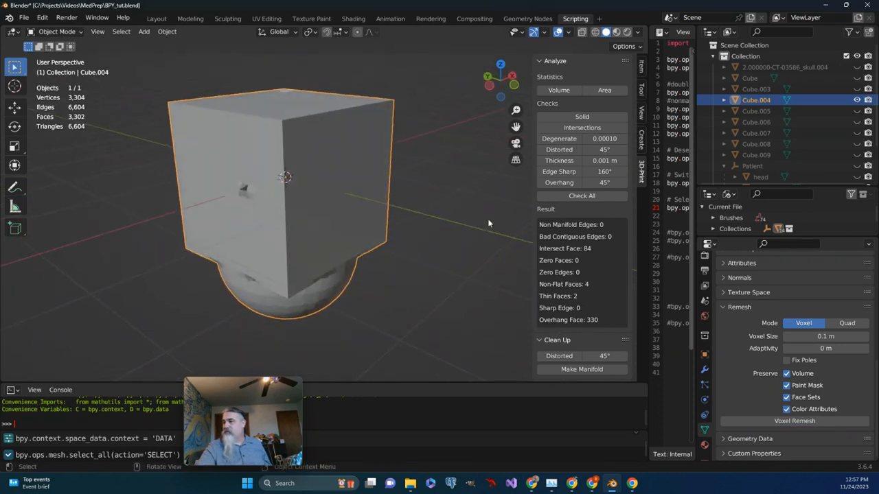
{"action": "left_click", "coordinate": [560, 196]}
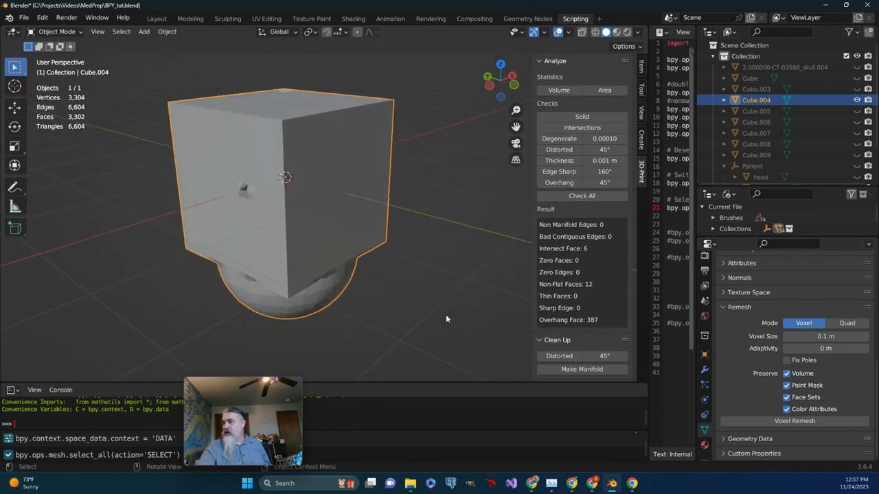
{"action": "middle_click_drag", "start_coordinate": [446, 315], "coordinate": [389, 286]}
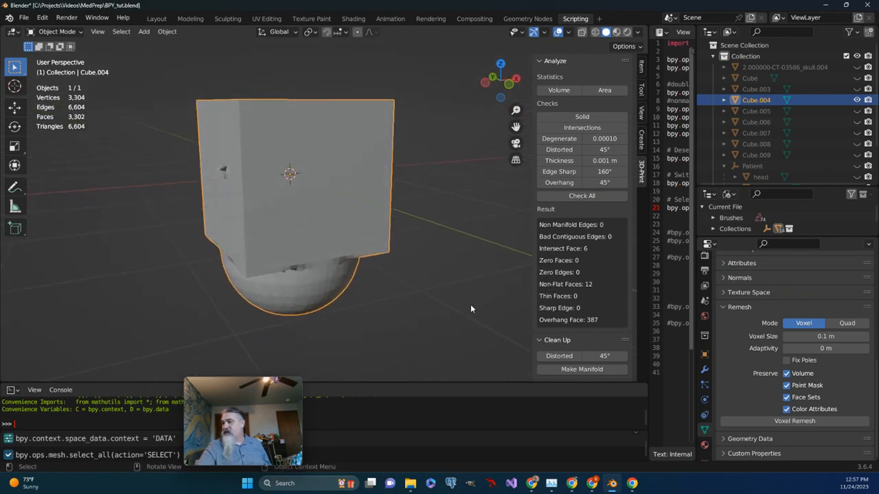
{"action": "middle_click_drag", "start_coordinate": [463, 320], "coordinate": [531, 258]}
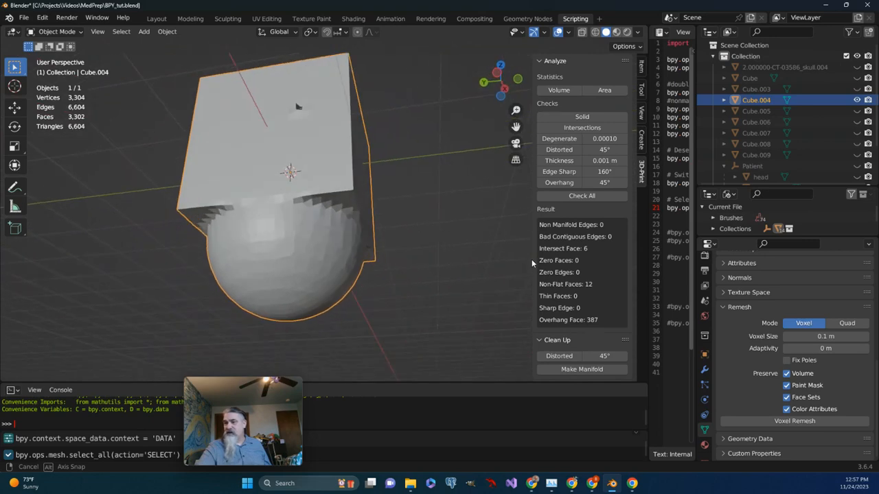
- Enter Edit Mode on Cube.004, select the intersecting faces found by the check, and examine the folded spot on the cube's side
{"action": "left_click", "coordinate": [76, 33]}
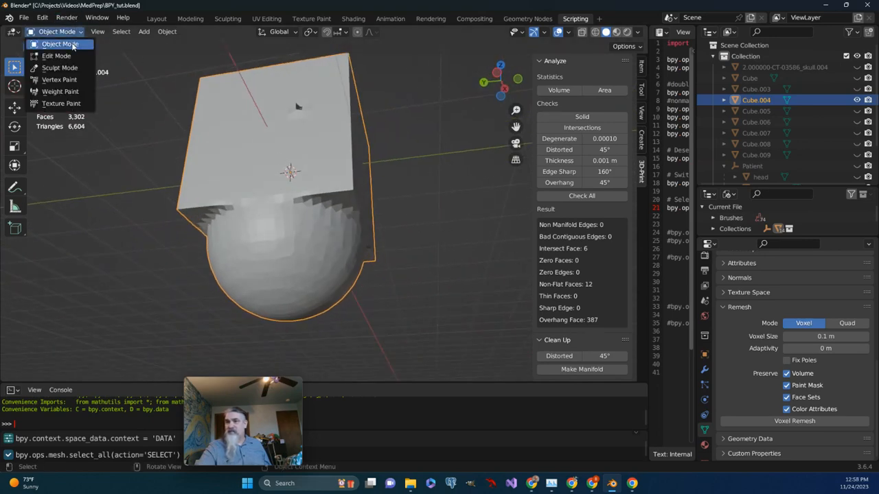
{"action": "left_click", "coordinate": [56, 56]}
{"action": "scroll", "coordinate": [280, 266], "scroll_direction": "up", "scroll_amount": 6}
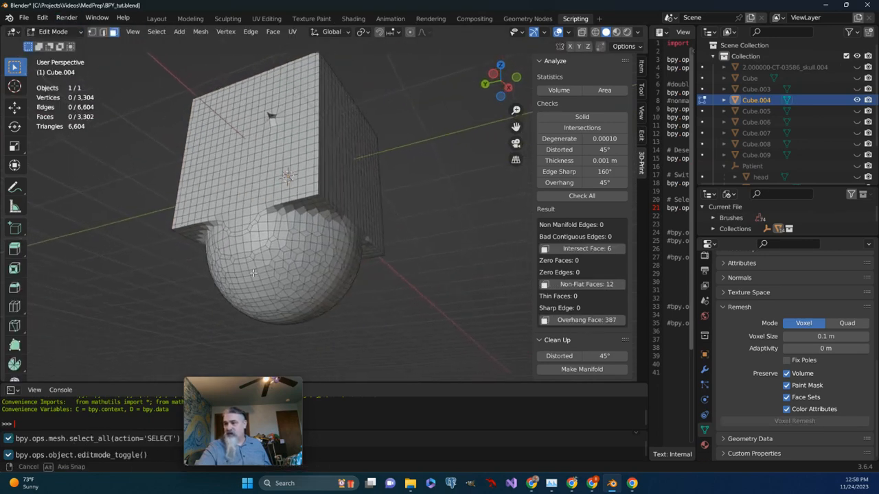
{"action": "middle_click_drag", "start_coordinate": [295, 285], "coordinate": [343, 276]}
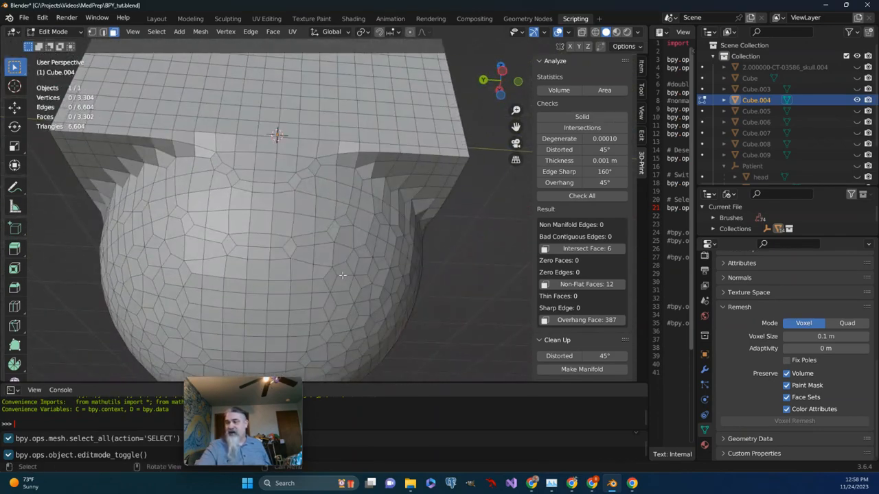
{"action": "left_click", "coordinate": [568, 250]}
{"action": "scroll", "coordinate": [291, 257], "scroll_direction": "down", "scroll_amount": 5}
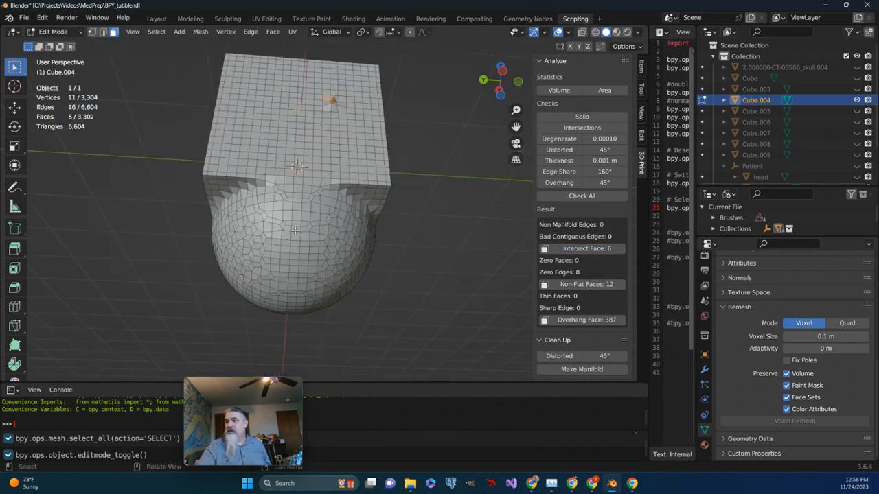
{"action": "middle_click_drag", "start_coordinate": [291, 257], "coordinate": [301, 318]}
{"action": "scroll", "coordinate": [324, 251], "scroll_direction": "up", "scroll_amount": 6}
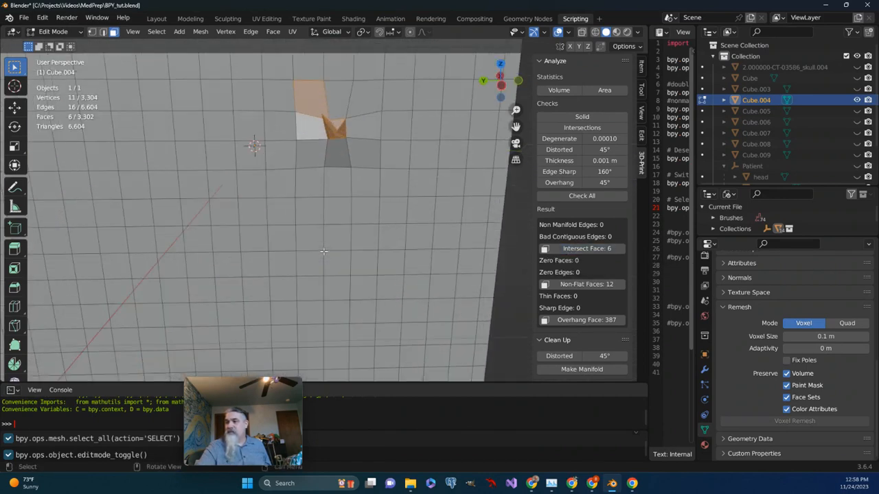
{"action": "middle_click_drag", "start_coordinate": [324, 251], "coordinate": [354, 176]}
{"action": "scroll", "coordinate": [284, 274], "scroll_direction": "up", "scroll_amount": 1}
{"action": "middle_click_drag", "start_coordinate": [393, 140], "coordinate": [393, 139]}
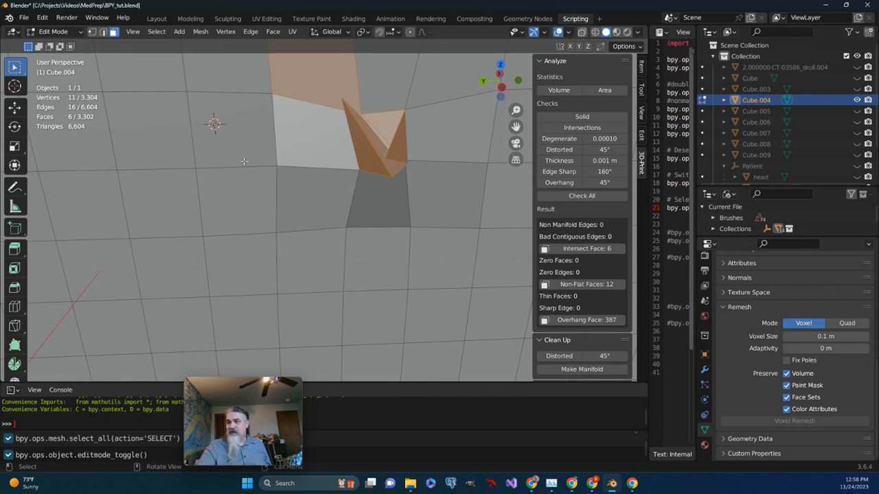
- In vertex selection, merge the protruding upper vertex of the fold into the inner vertex using At Last, and rerun all 3D-print checks
{"action": "left_click", "coordinate": [92, 32]}
{"action": "key", "text": "alt+h"}
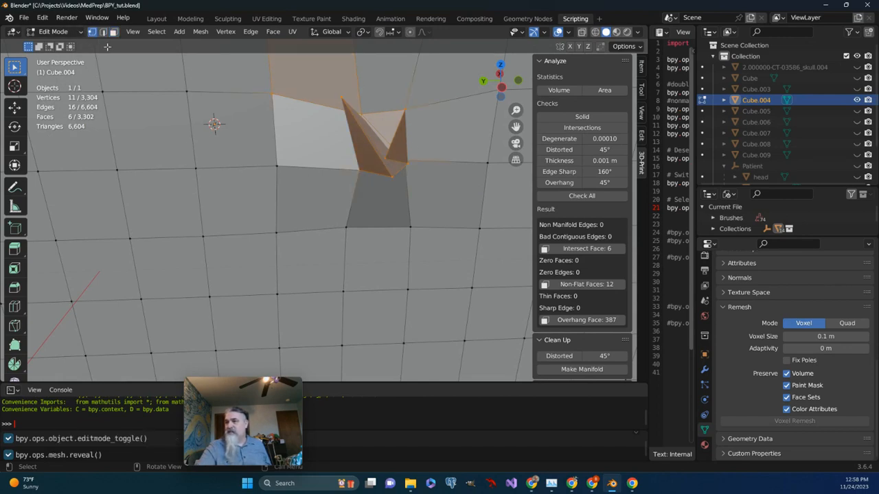
{"action": "middle_click_drag", "start_coordinate": [287, 205], "coordinate": [272, 207]}
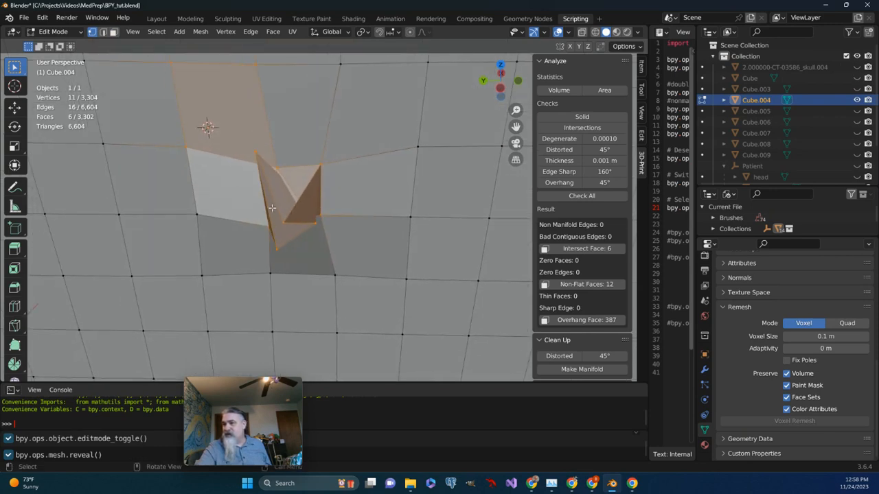
{"action": "left_click", "coordinate": [255, 151]}
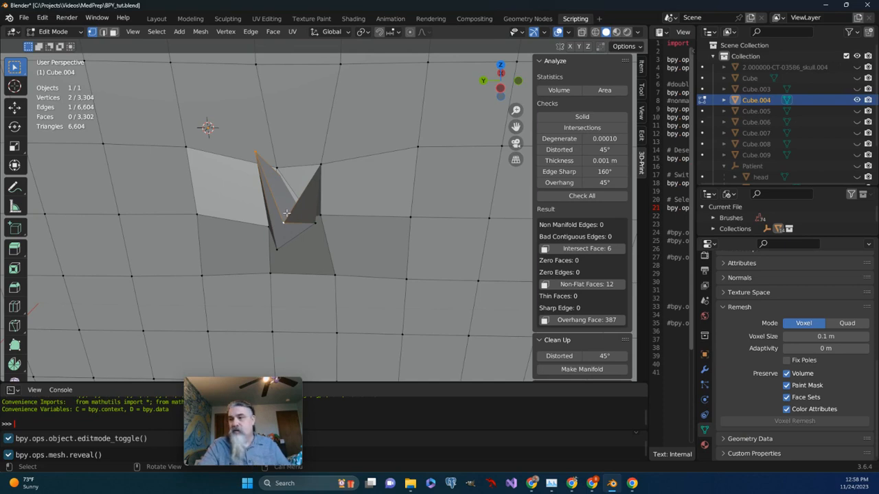
{"action": "key", "text": "m"}
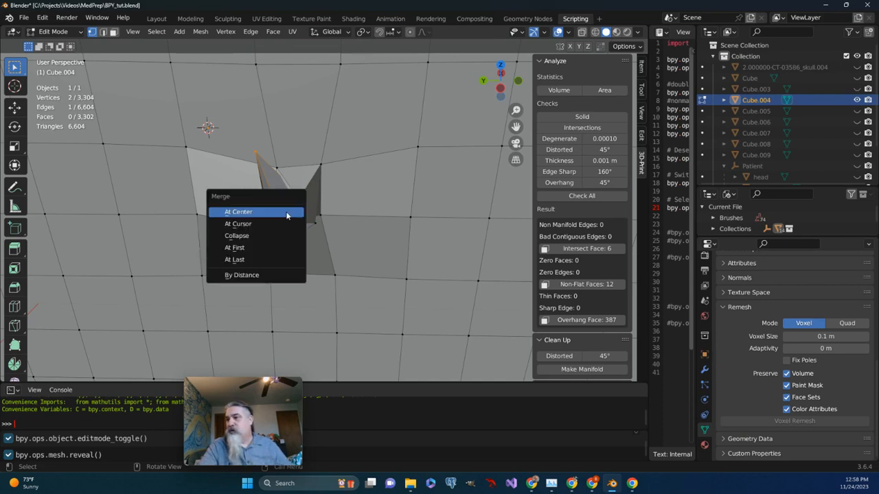
{"action": "left_click", "coordinate": [265, 259]}
{"action": "middle_click_drag", "start_coordinate": [272, 257], "coordinate": [350, 236]}
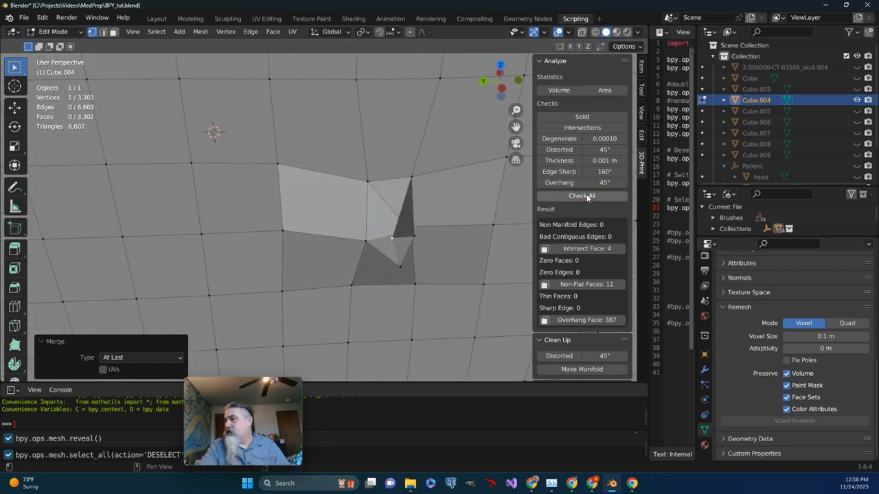
- Merge the fold's inner vertex into the vertex at its lower tip using At Last
{"action": "left_click", "coordinate": [400, 267], "text": "shift"}
{"action": "key", "text": "m"}
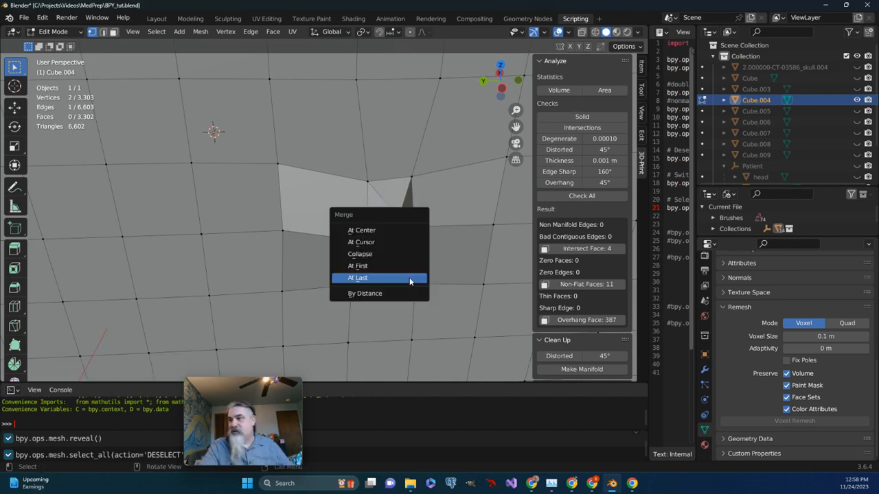
{"action": "left_click", "coordinate": [397, 278]}
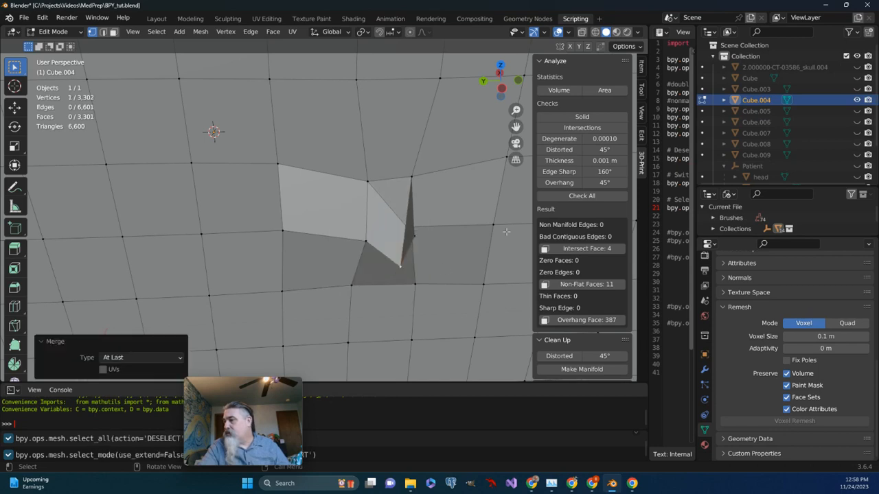
- Rerun all 3D-print checks, select the remaining intersecting faces and examine the fold from several angles
{"action": "left_click", "coordinate": [582, 196]}
{"action": "middle_click_drag", "start_coordinate": [373, 265], "coordinate": [364, 261]}
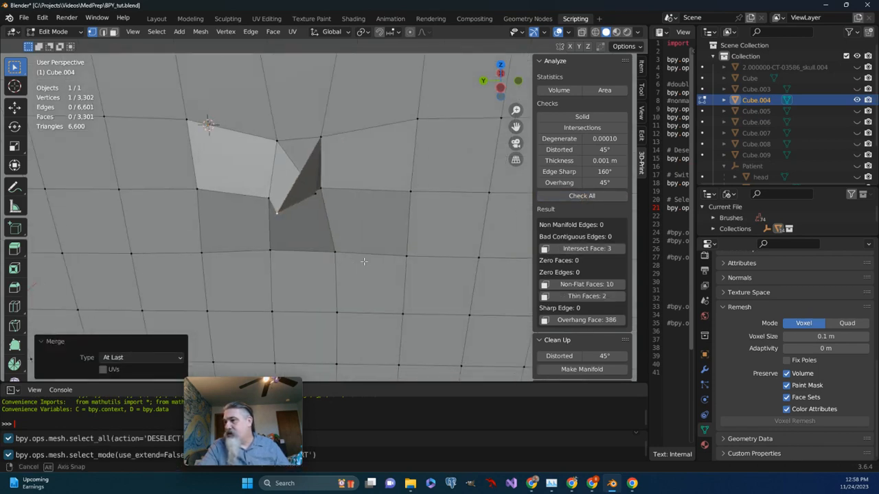
{"action": "left_click", "coordinate": [570, 248]}
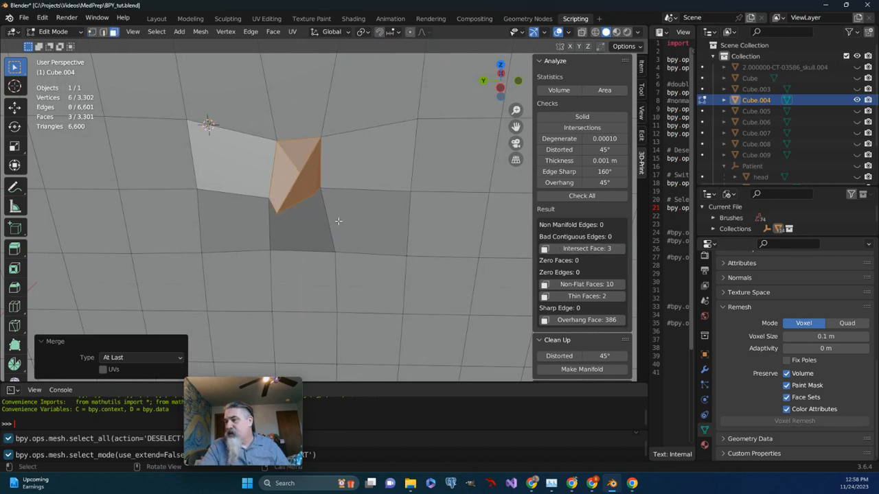
{"action": "middle_click_drag", "start_coordinate": [338, 221], "coordinate": [399, 242]}
{"action": "middle_click_drag", "start_coordinate": [496, 126], "coordinate": [378, 151]}
{"action": "middle_click_drag", "start_coordinate": [162, 153], "coordinate": [194, 154]}
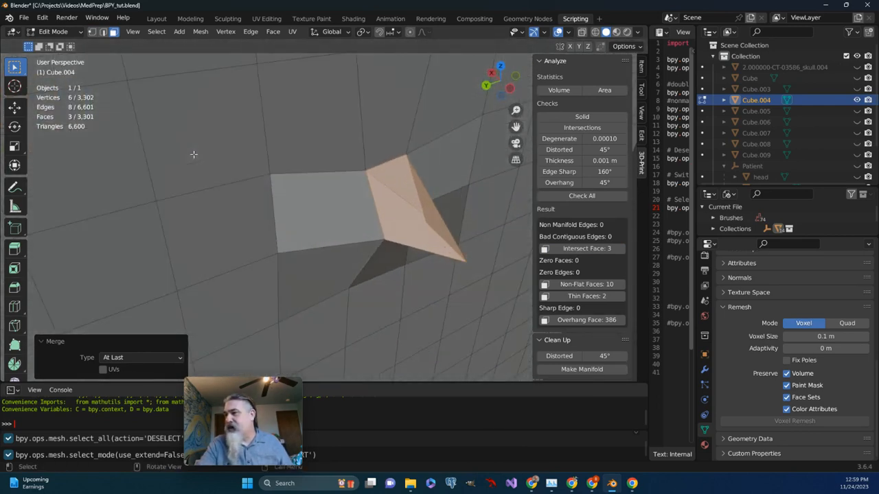
{"action": "left_click", "coordinate": [92, 32]}
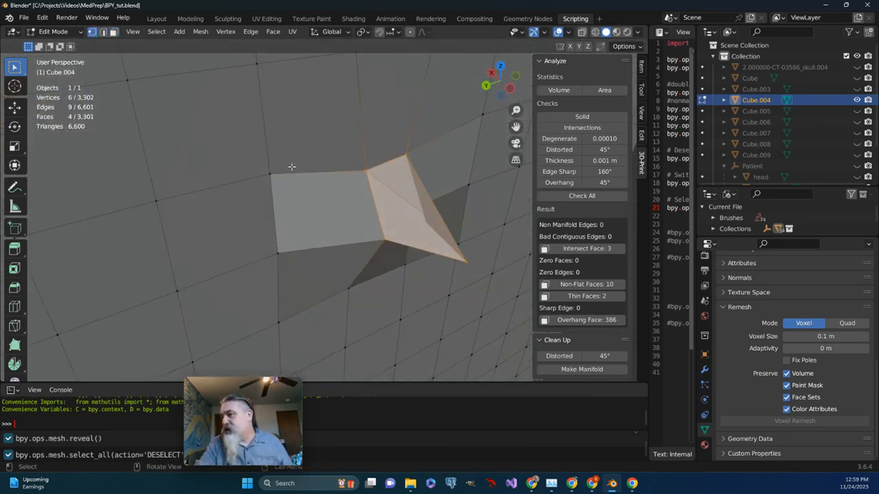
{"action": "middle_click_drag", "start_coordinate": [292, 166], "coordinate": [309, 144]}
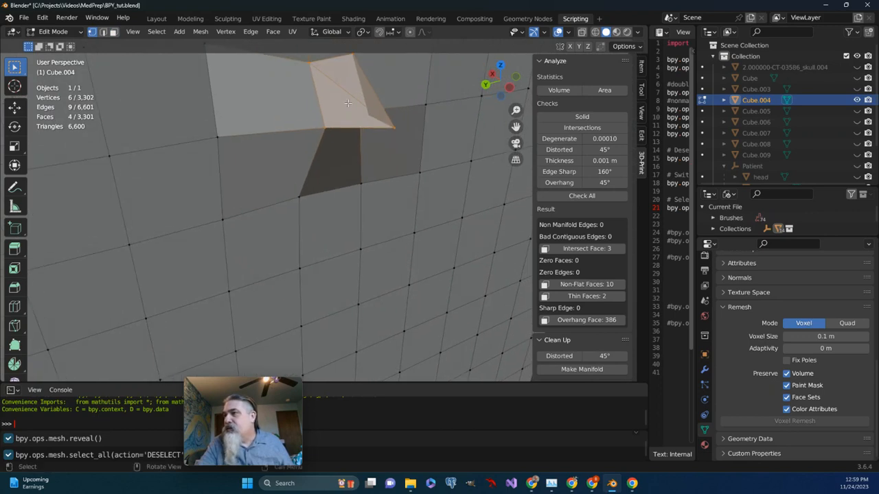
- Clear the selection, select the three overlapping faces of the fold in face selection, and delete them
{"action": "key", "text": "alt+a"}
{"action": "left_click", "coordinate": [114, 31]}
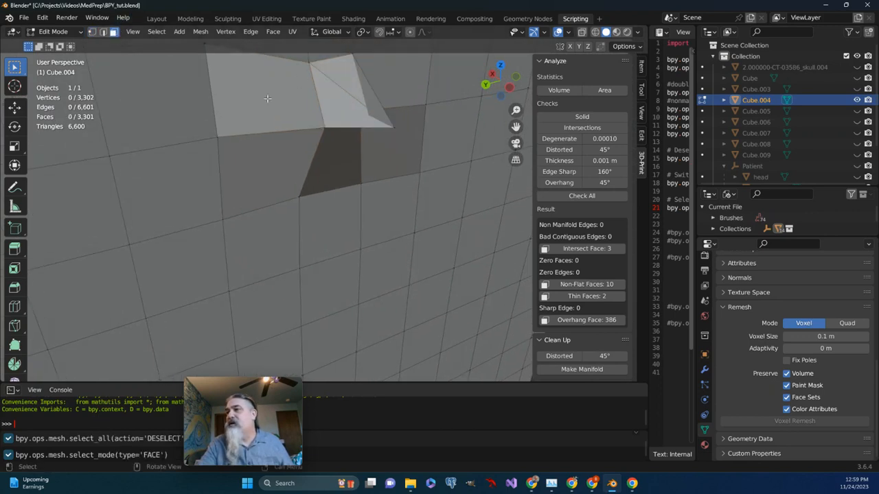
{"action": "left_click", "coordinate": [341, 114]}
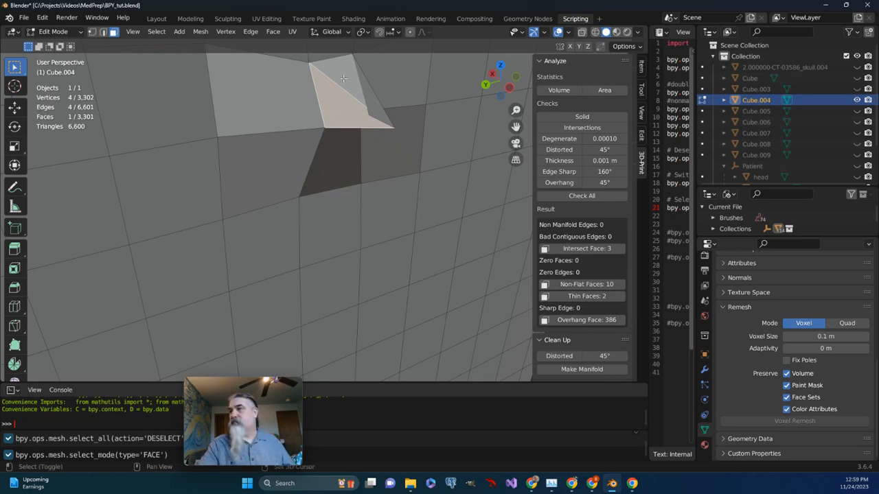
{"action": "left_click", "coordinate": [343, 79], "text": "shift"}
{"action": "left_click", "coordinate": [372, 106], "text": "shift"}
{"action": "middle_click_drag", "start_coordinate": [373, 107], "coordinate": [356, 126]}
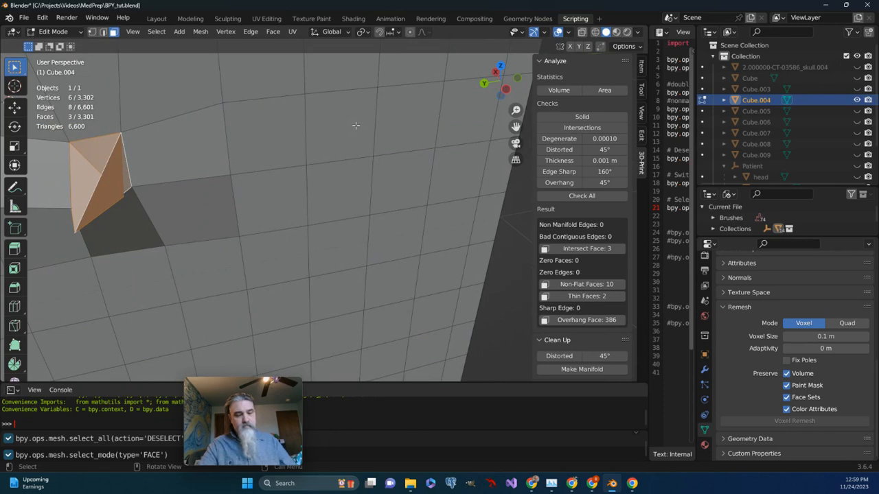
{"action": "key", "text": "x"}
{"action": "left_click", "coordinate": [316, 148]}
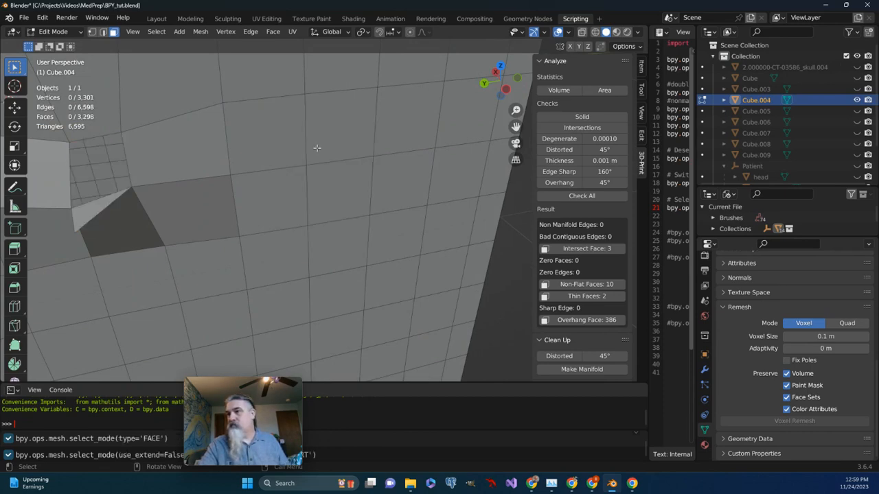
- Fill a triangular face along the hole's right edge, from the lower tip vertex to the upper-right corner vertex
{"action": "middle_click_drag", "start_coordinate": [241, 193], "coordinate": [267, 202]}
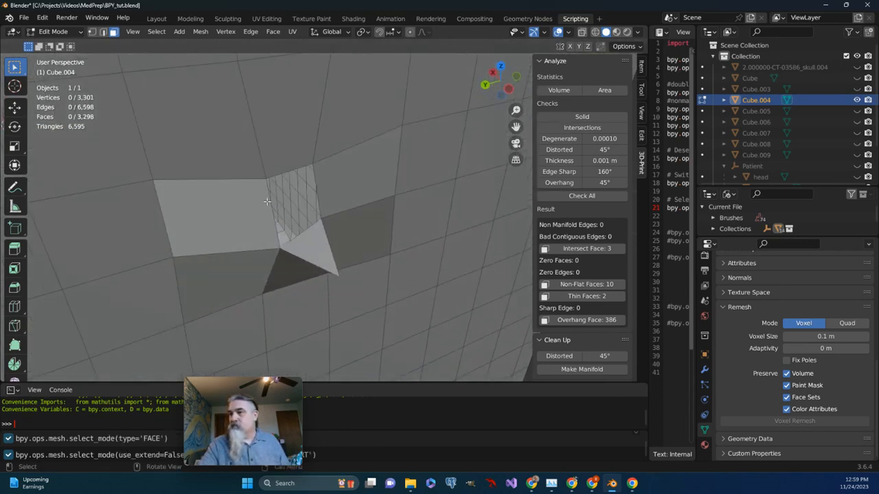
{"action": "left_click", "coordinate": [92, 33]}
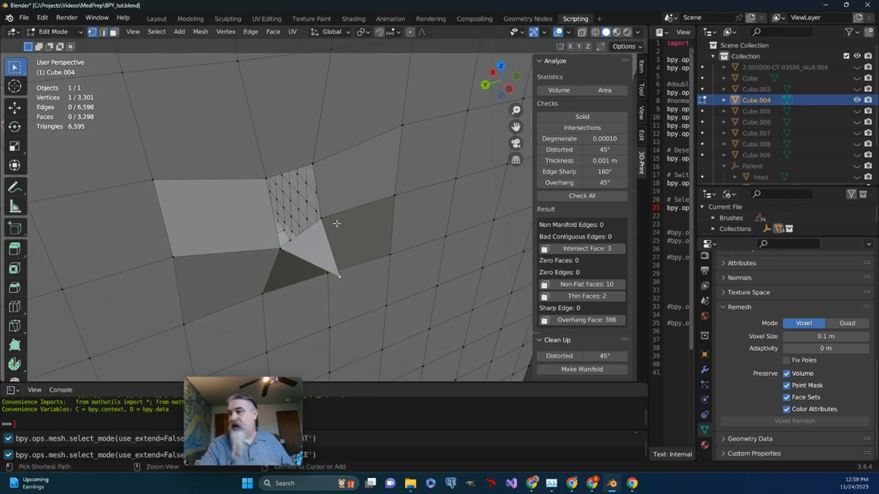
{"action": "left_click", "coordinate": [313, 162], "text": "ctrl"}
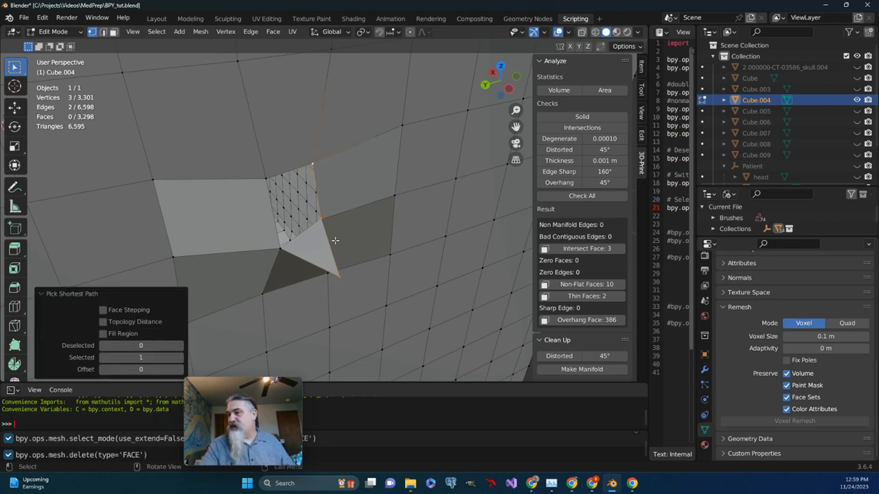
{"action": "key", "text": "f"}
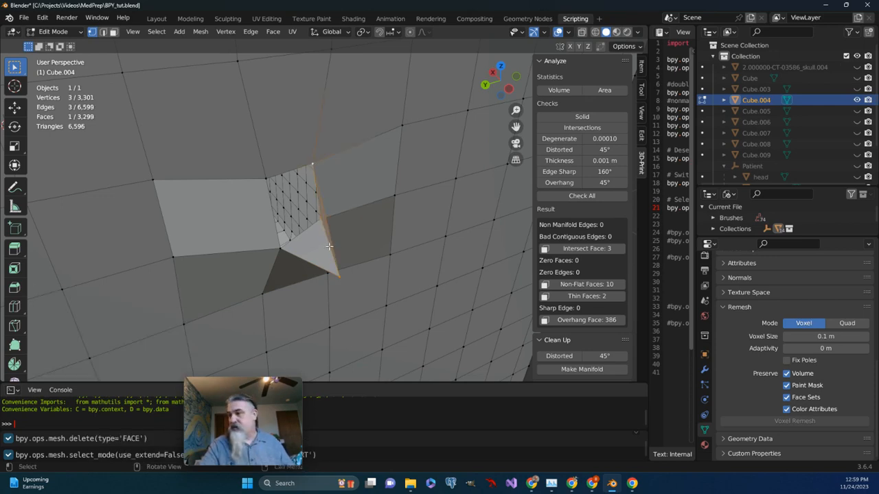
{"action": "middle_click_drag", "start_coordinate": [322, 257], "coordinate": [236, 251]}
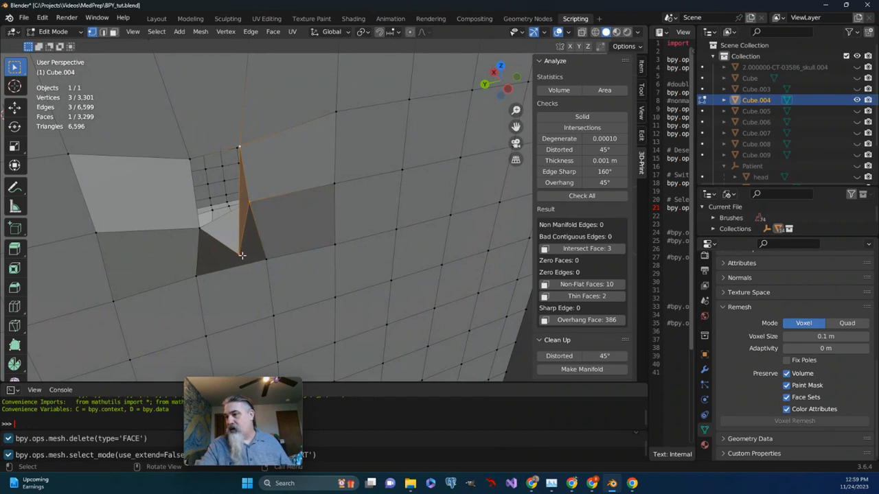
- Fill a triangular face along the hole's left edge, from the lower tip vertex to the upper-left corner vertex
{"action": "left_click", "coordinate": [241, 256]}
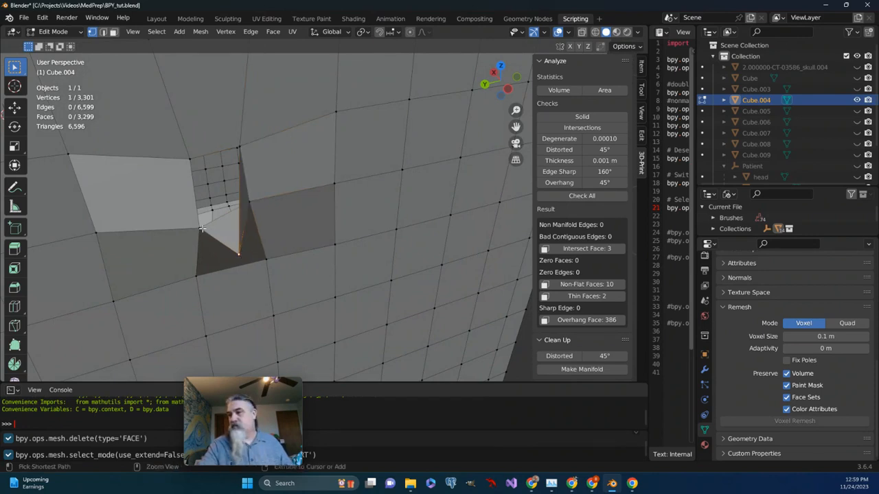
{"action": "left_click", "coordinate": [198, 226], "text": "ctrl"}
{"action": "left_click", "coordinate": [191, 160], "text": "ctrl"}
{"action": "key", "text": "f"}
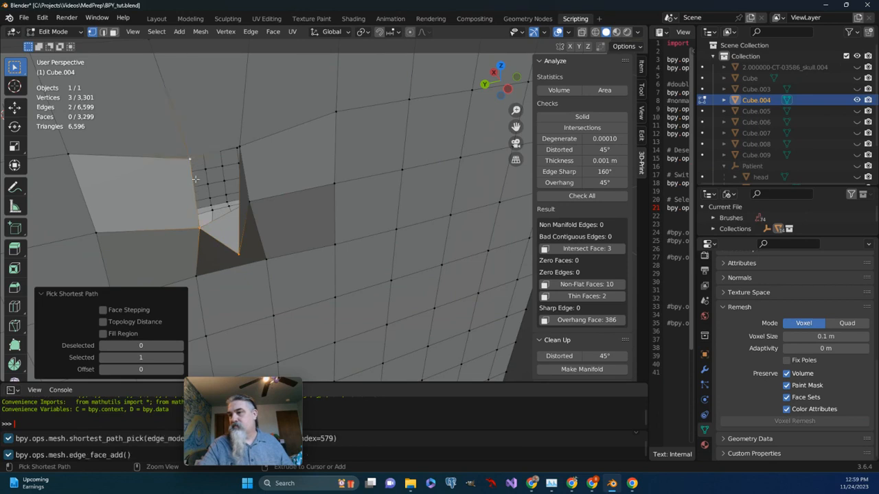
{"action": "key", "text": "f"}
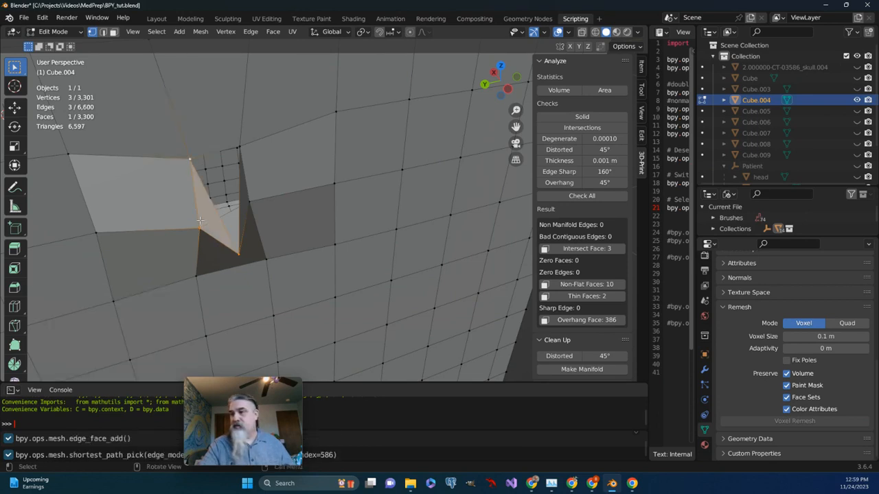
- Close the remaining hole with a face between the lower tip and both upper corner vertices, and rerun all 3D-print checks
{"action": "left_click", "coordinate": [237, 252]}
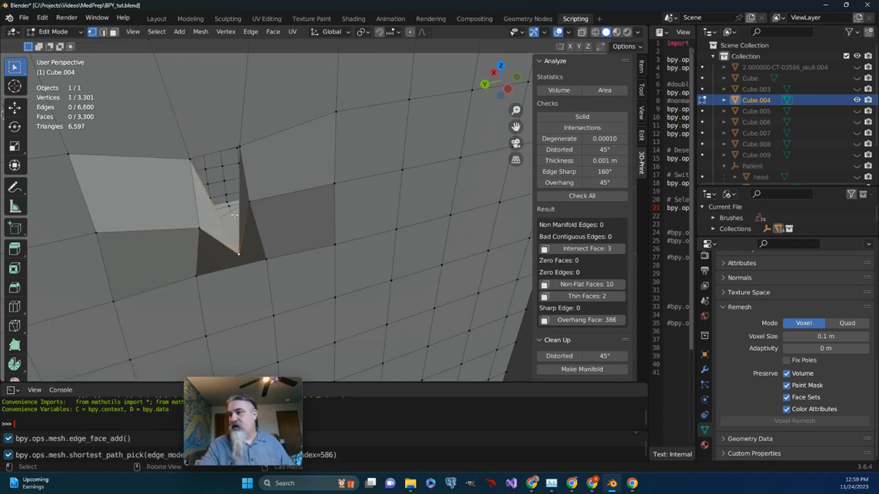
{"action": "left_click", "coordinate": [238, 147], "text": "ctrl"}
{"action": "left_click", "coordinate": [190, 160], "text": "ctrl"}
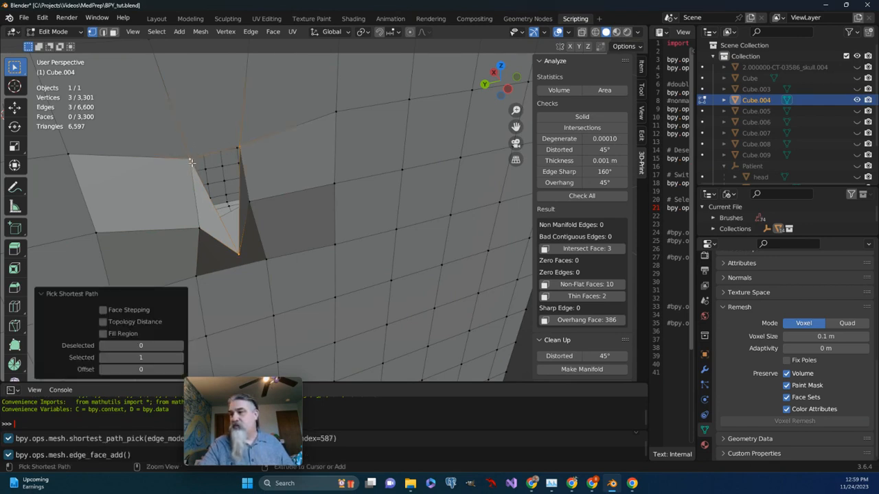
{"action": "key", "text": "f"}
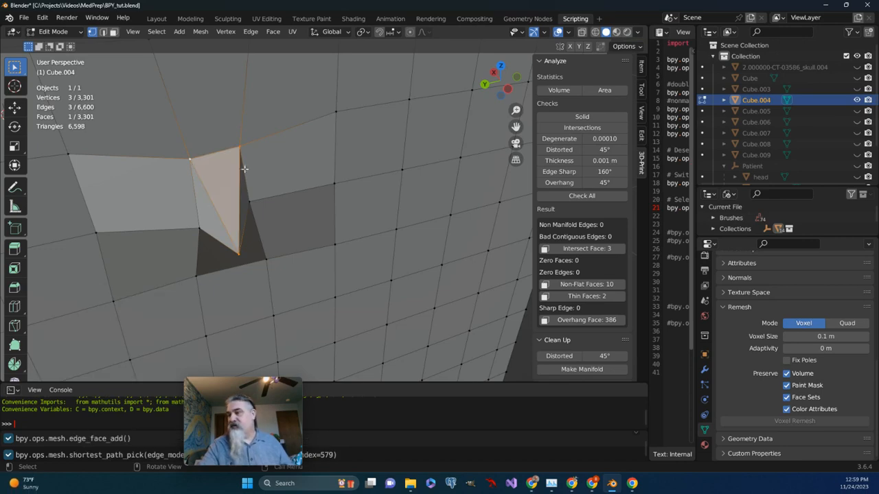
{"action": "middle_click_drag", "start_coordinate": [193, 167], "coordinate": [248, 201]}
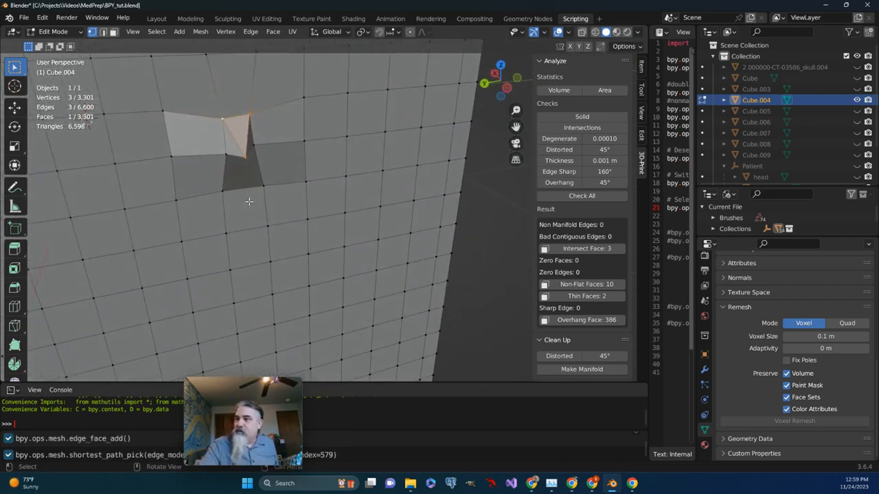
{"action": "left_click", "coordinate": [570, 195]}
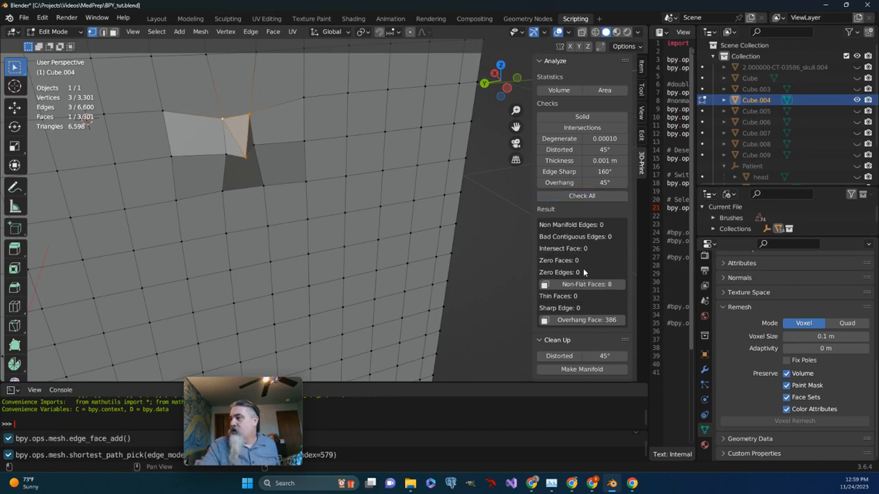
- Select the non-flat faces from the 3D-print check results and locate the adjacent pair where the dome meets the block's underside
{"action": "left_click", "coordinate": [578, 285]}
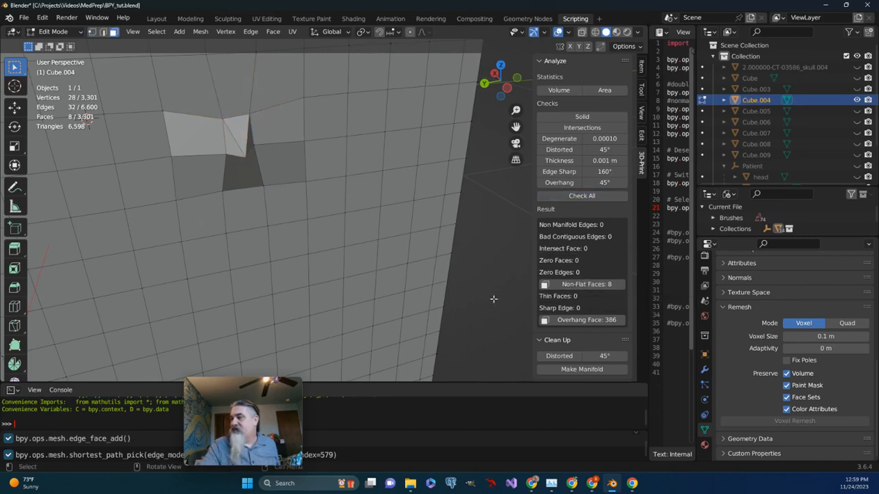
{"action": "middle_click_drag", "start_coordinate": [494, 298], "coordinate": [448, 166]}
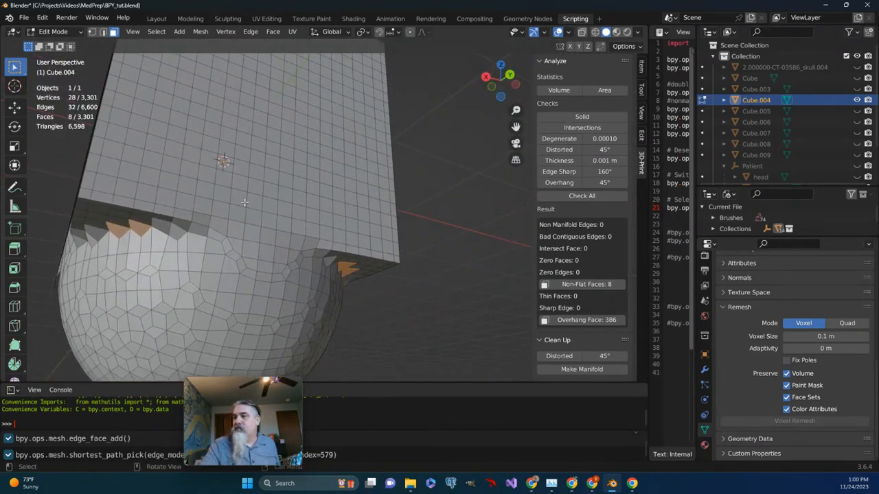
{"action": "scroll", "coordinate": [244, 202], "scroll_direction": "up", "scroll_amount": 5}
{"action": "mouse_move", "coordinate": [296, 208]}
{"action": "middle_mouse_down"}
{"action": "mouse_move", "coordinate": [345, 214]}
{"action": "mouse_move", "coordinate": [304, 210]}
{"action": "middle_mouse_up"}
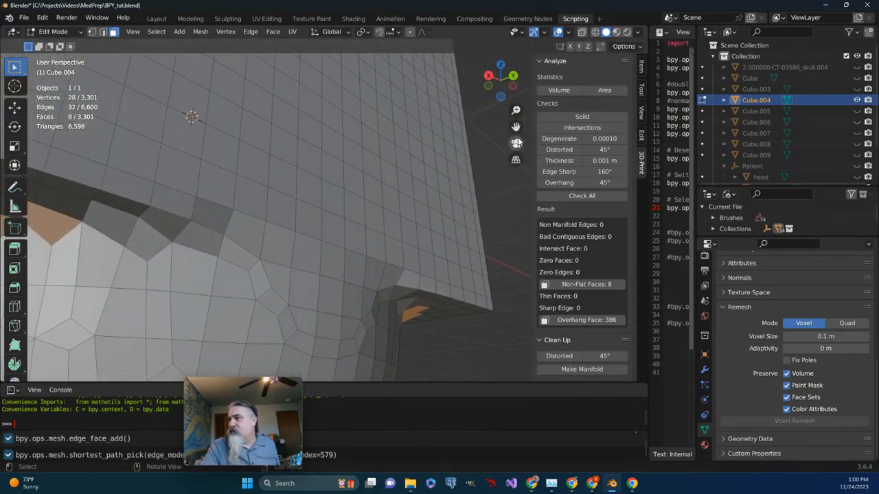
{"action": "middle_click_drag", "start_coordinate": [516, 142], "coordinate": [511, 180]}
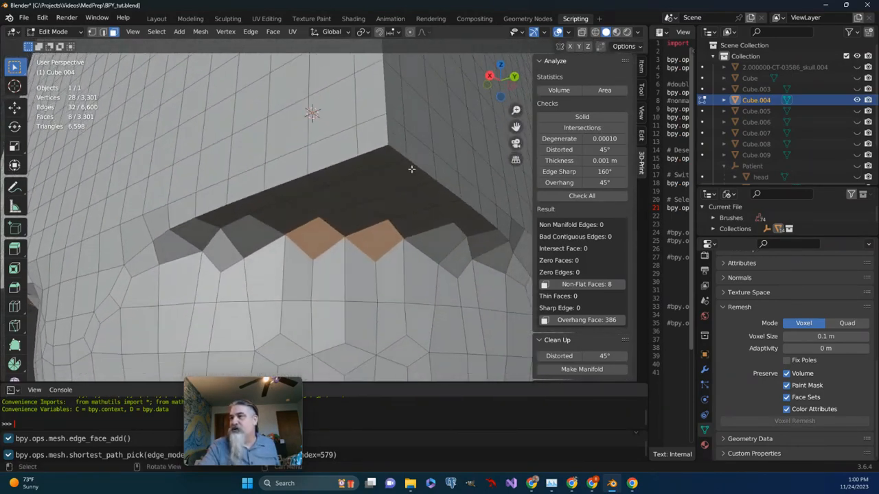
- Split the left face of the non-flat pair with an edge between its two side corner vertices, and rerun all 3D-print checks
{"action": "left_click", "coordinate": [92, 32]}
{"action": "scroll", "coordinate": [286, 266], "scroll_direction": "up", "scroll_amount": 4}
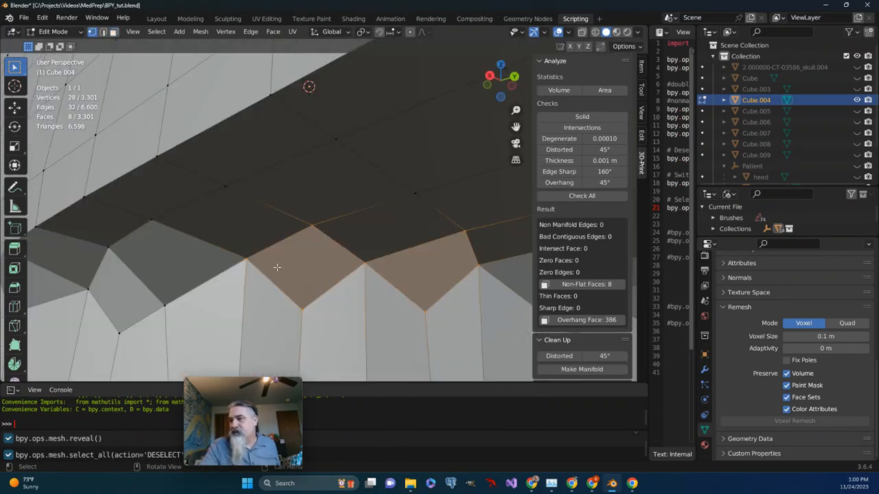
{"action": "left_click", "coordinate": [246, 261]}
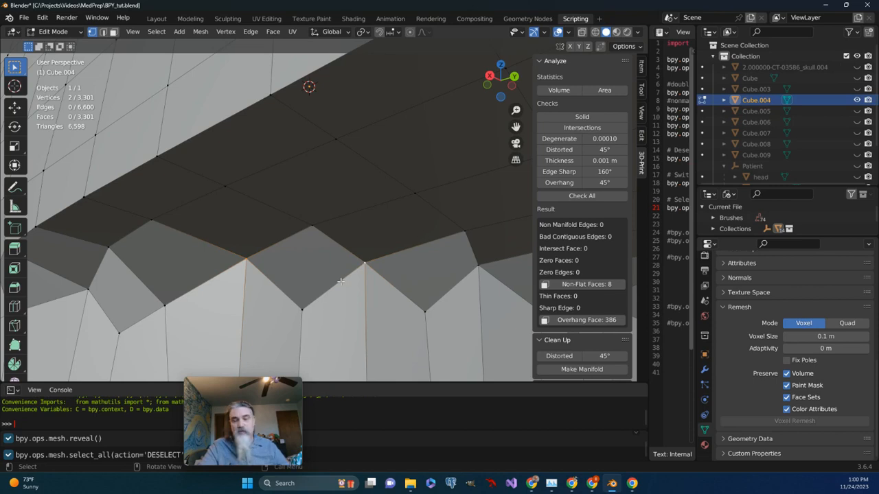
{"action": "key", "text": "j"}
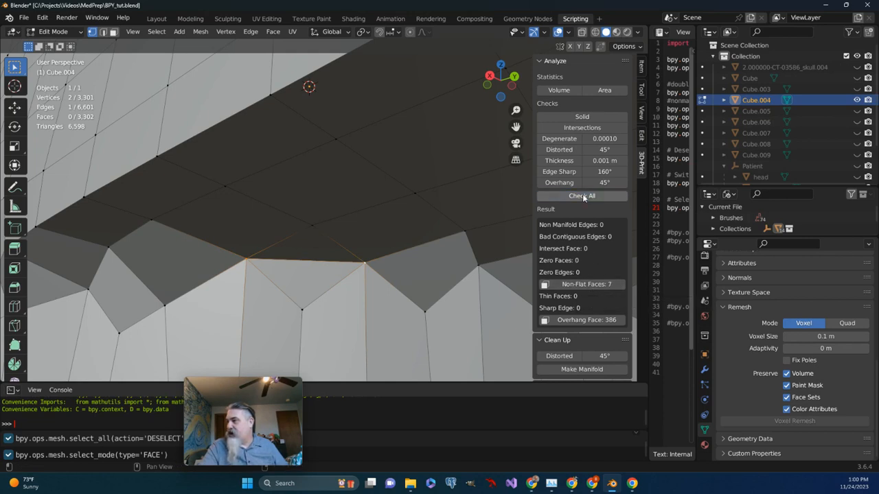
- Split the right face of the non-flat pair with an edge between its two side corner vertices, and rerun all checks
{"action": "left_click", "coordinate": [365, 263]}
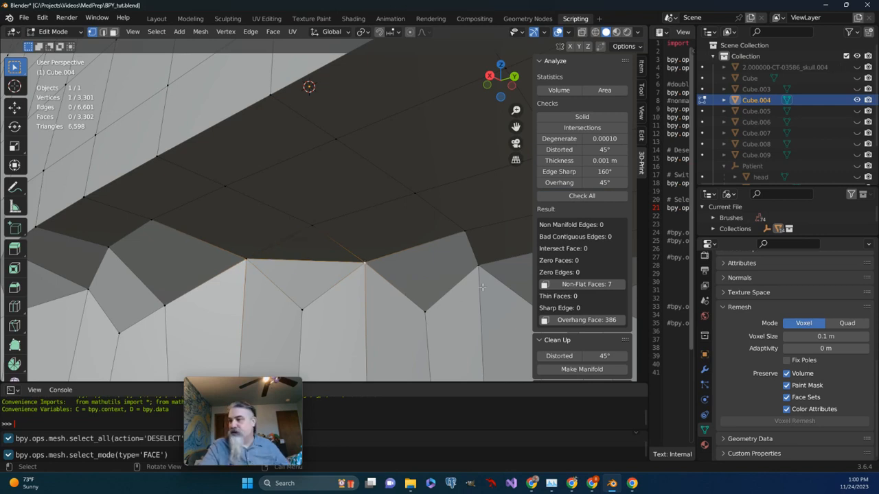
{"action": "left_click", "coordinate": [479, 266], "text": "shift"}
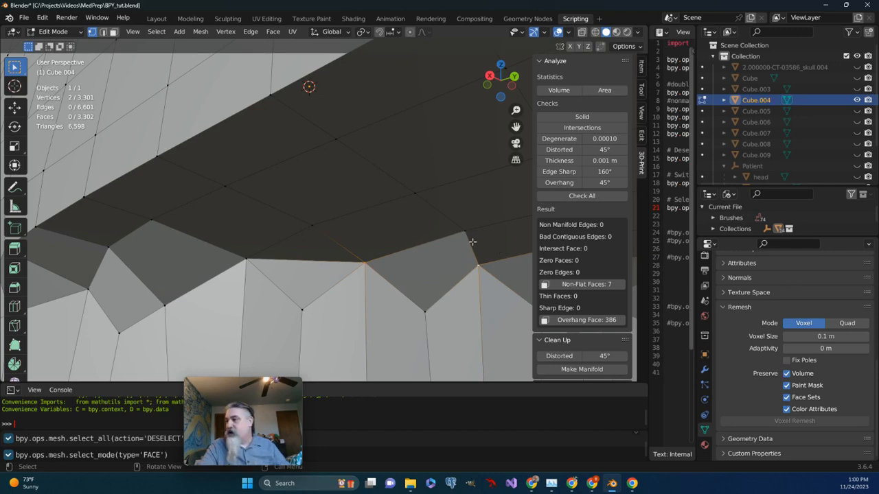
{"action": "key", "text": "f"}
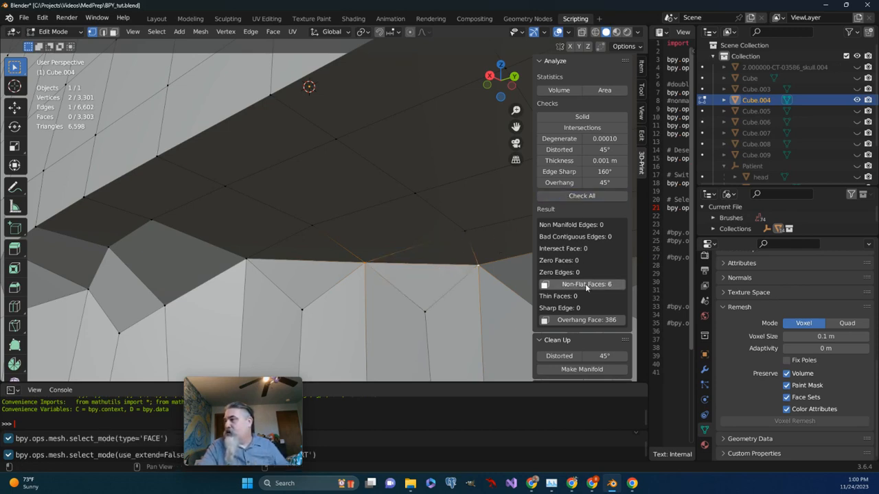
- Select the overhang faces from the check results and examine them around the dome and block, both upright and upside down
{"action": "scroll", "coordinate": [458, 280], "scroll_direction": "down", "scroll_amount": 4}
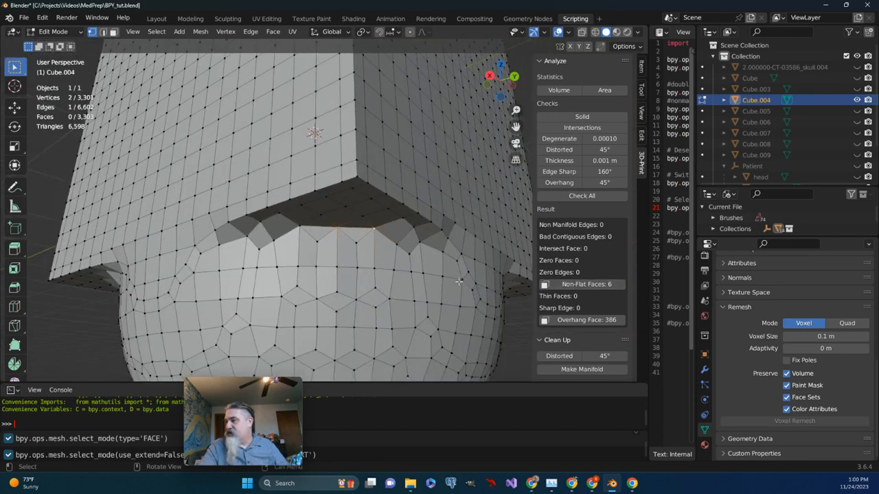
{"action": "scroll", "coordinate": [459, 281], "scroll_direction": "up", "scroll_amount": 2}
{"action": "scroll", "coordinate": [520, 307], "scroll_direction": "down", "scroll_amount": 2}
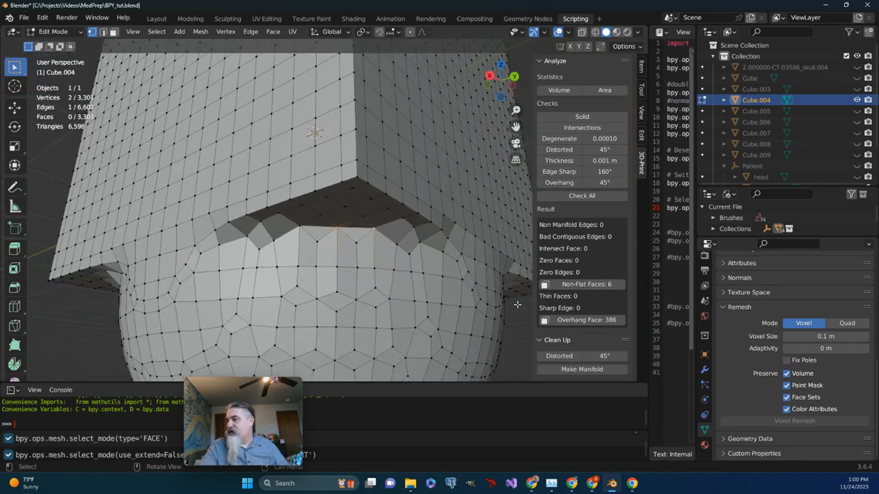
{"action": "left_click", "coordinate": [571, 321]}
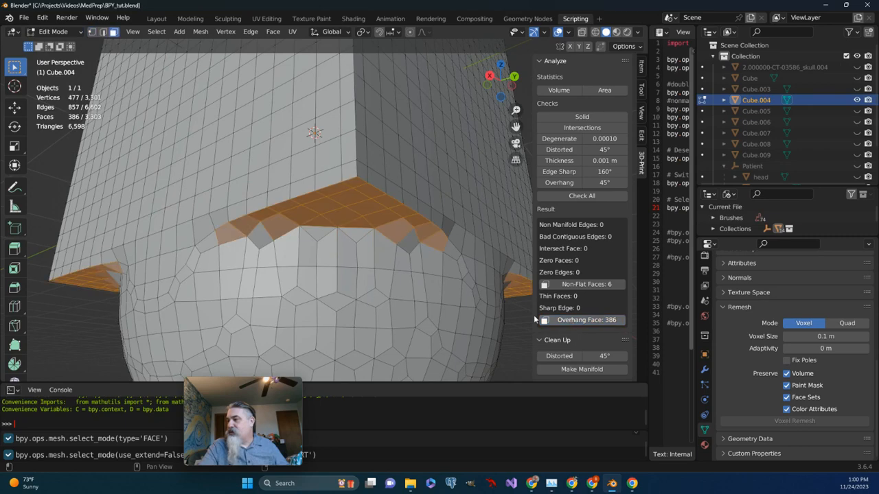
{"action": "middle_click_drag", "start_coordinate": [355, 292], "coordinate": [353, 317]}
{"action": "middle_click_drag", "start_coordinate": [362, 248], "coordinate": [314, 250]}
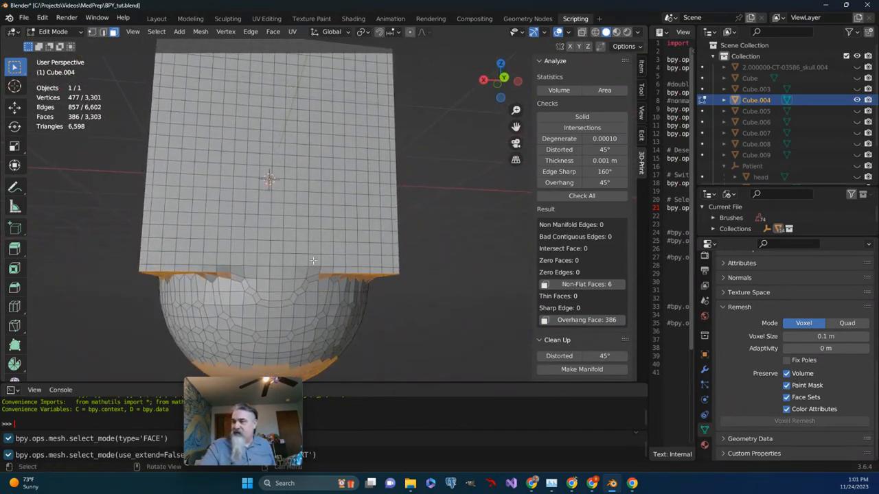
{"action": "left_click_drag", "start_coordinate": [517, 127], "coordinate": [472, 143]}
{"action": "middle_click_drag", "start_coordinate": [329, 258], "coordinate": [317, 273]}
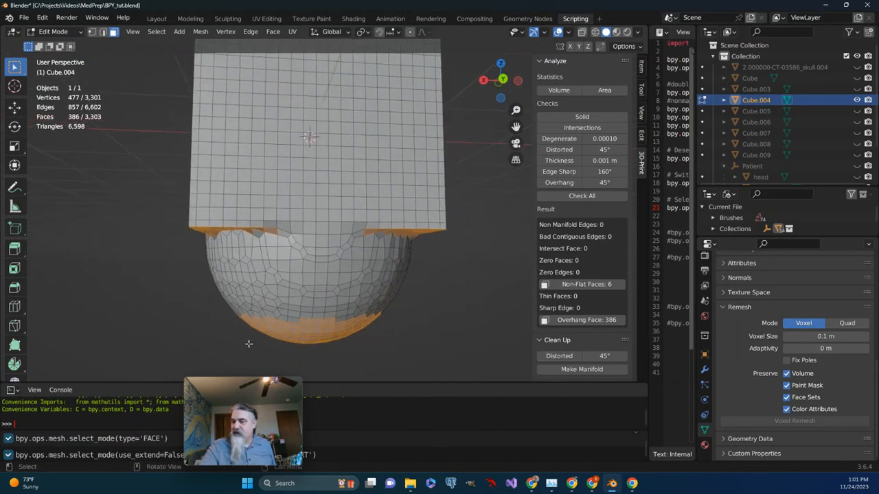
{"action": "middle_click_drag", "start_coordinate": [288, 347], "coordinate": [276, 345]}
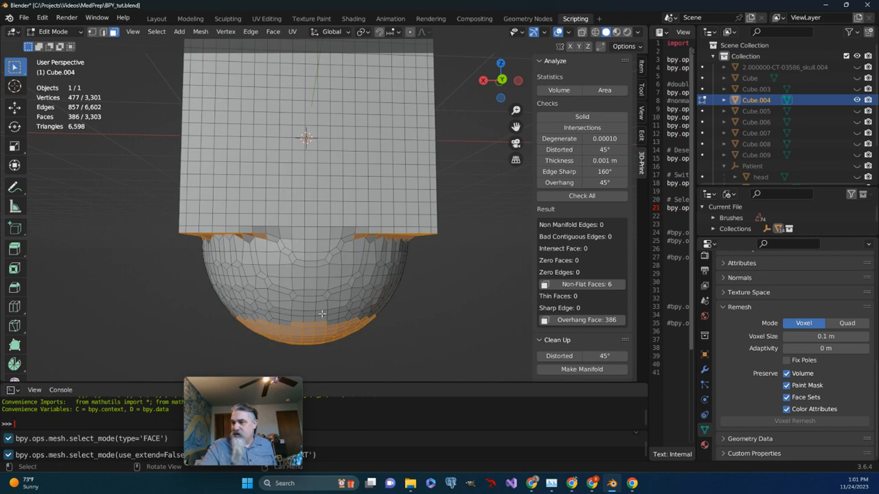
{"action": "scroll", "coordinate": [322, 313], "scroll_direction": "down", "scroll_amount": 4}
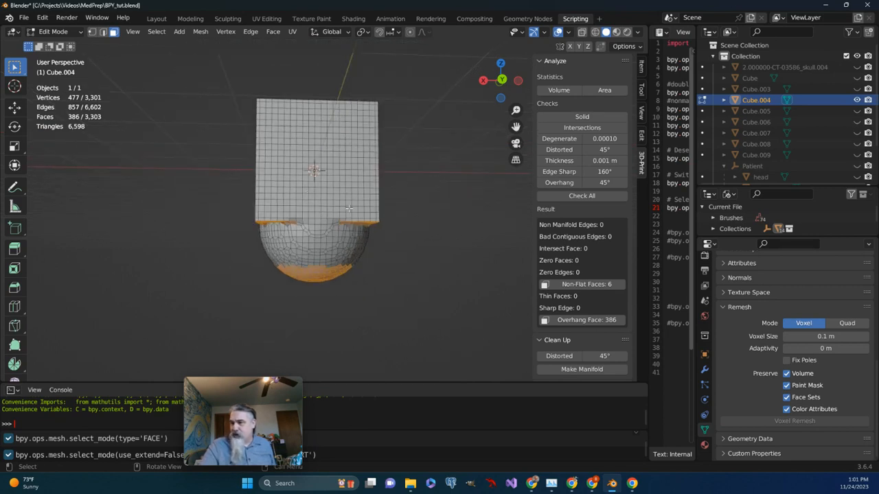
{"action": "middle_click_drag", "start_coordinate": [333, 173], "coordinate": [284, 255]}
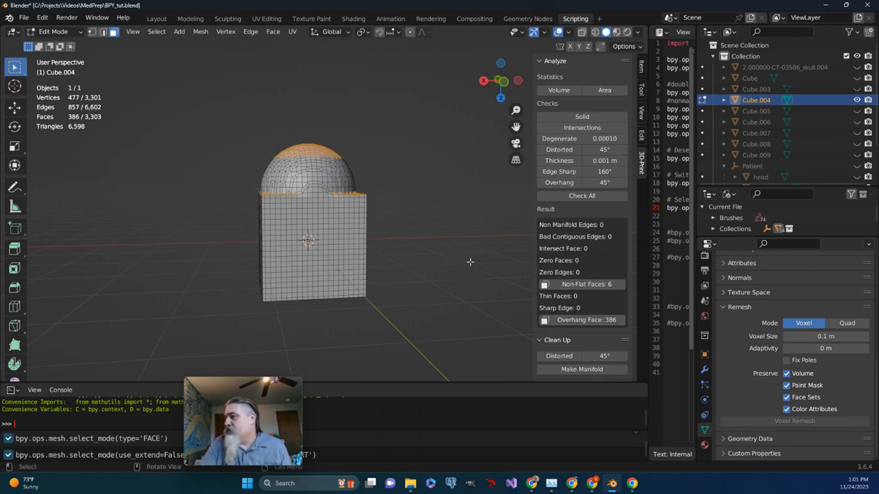
{"action": "middle_click_drag", "start_coordinate": [363, 243], "coordinate": [415, 250]}
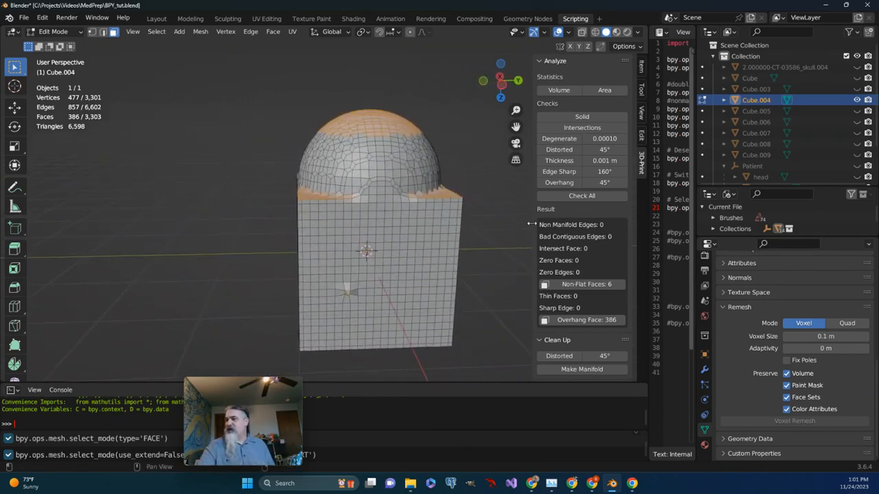